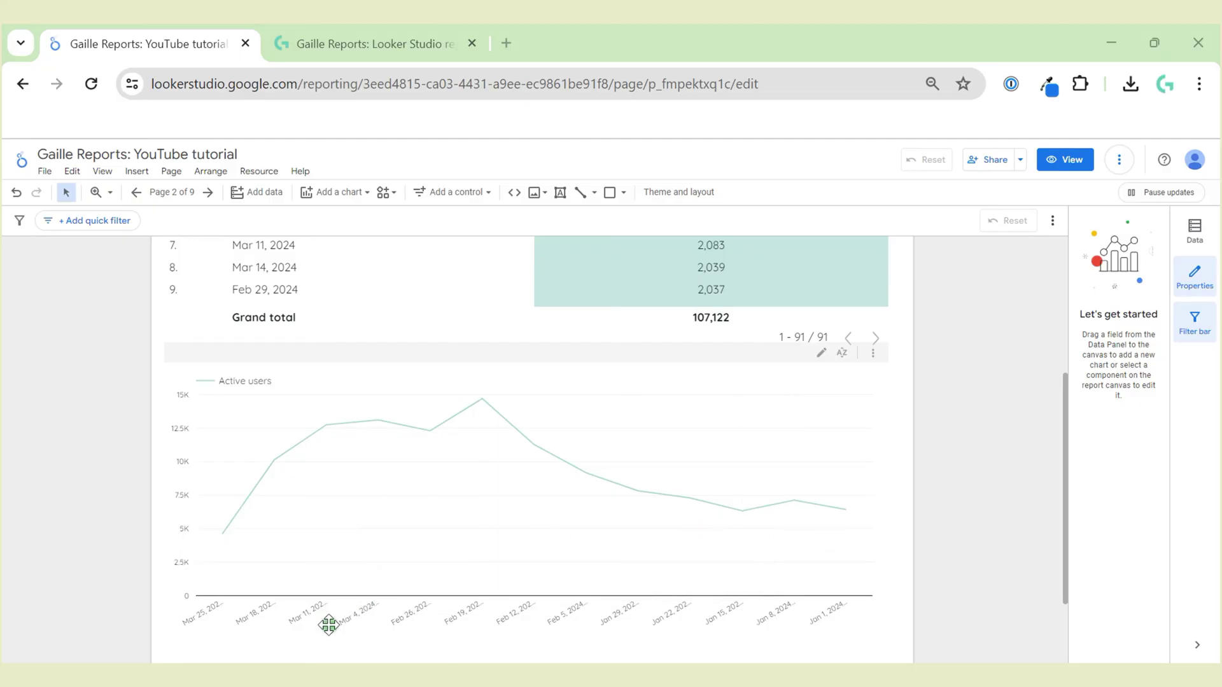
Step: View the Gaille Reports homepage in the second tab, scrolling to its three service cards and back
{"action": "left_click", "coordinate": [330, 35]}
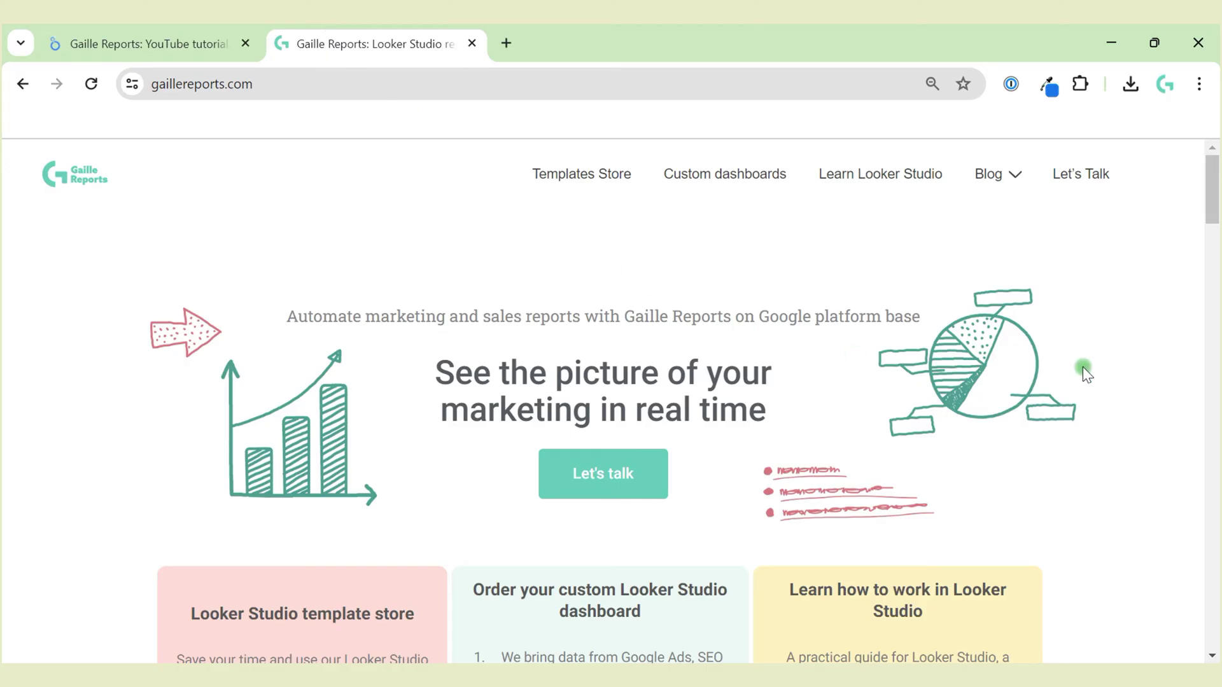
{"action": "scroll", "coordinate": [1083, 368], "scroll_direction": "down", "scroll_amount": 5}
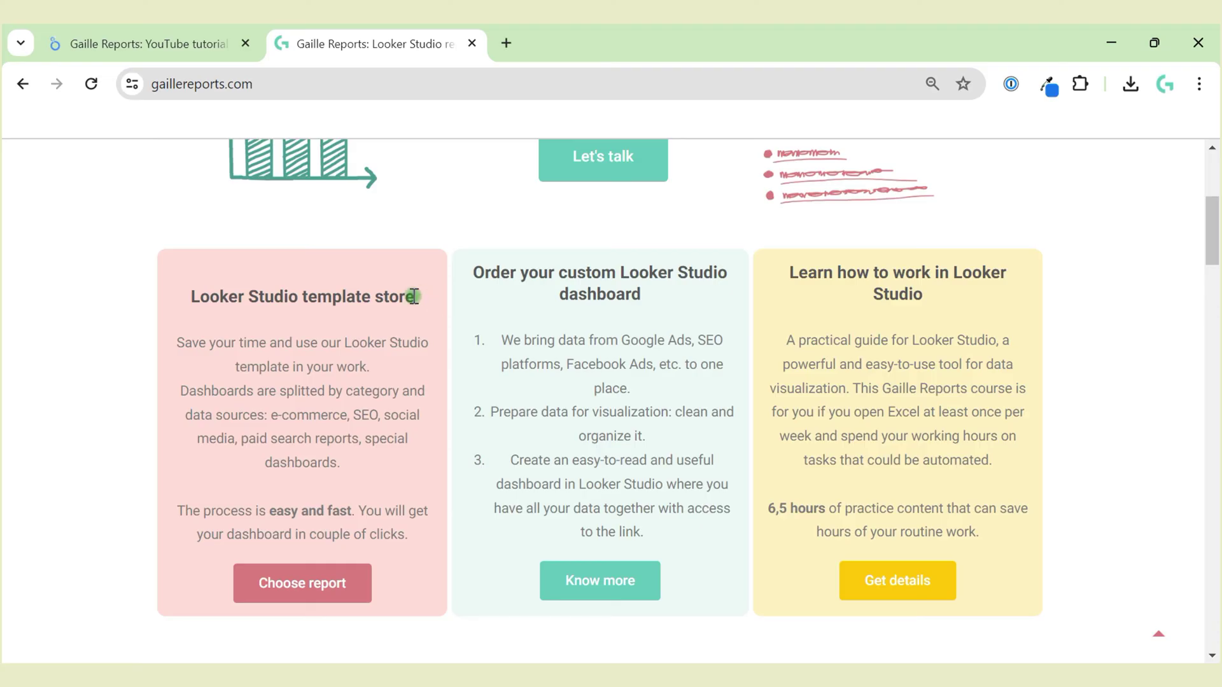
{"action": "scroll", "coordinate": [918, 315], "scroll_direction": "up", "scroll_amount": 5}
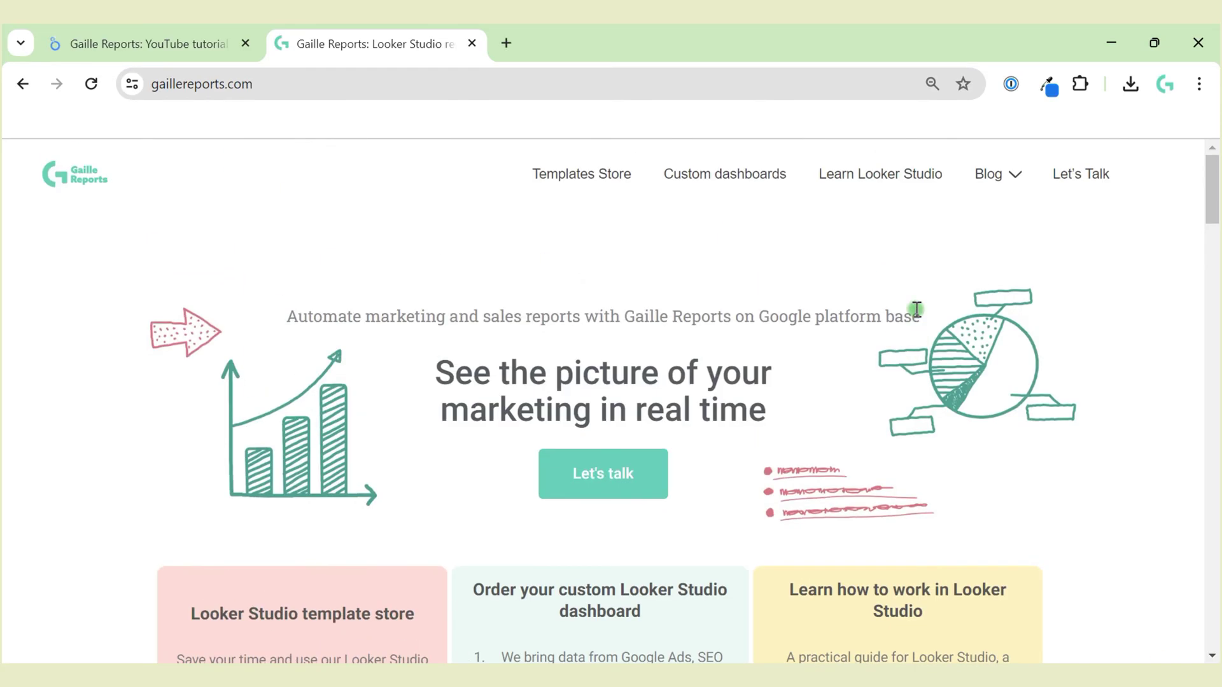
Step: In the report, start a new calculated field as an extra dimension of the Date and Active users table
{"action": "left_click", "coordinate": [104, 46]}
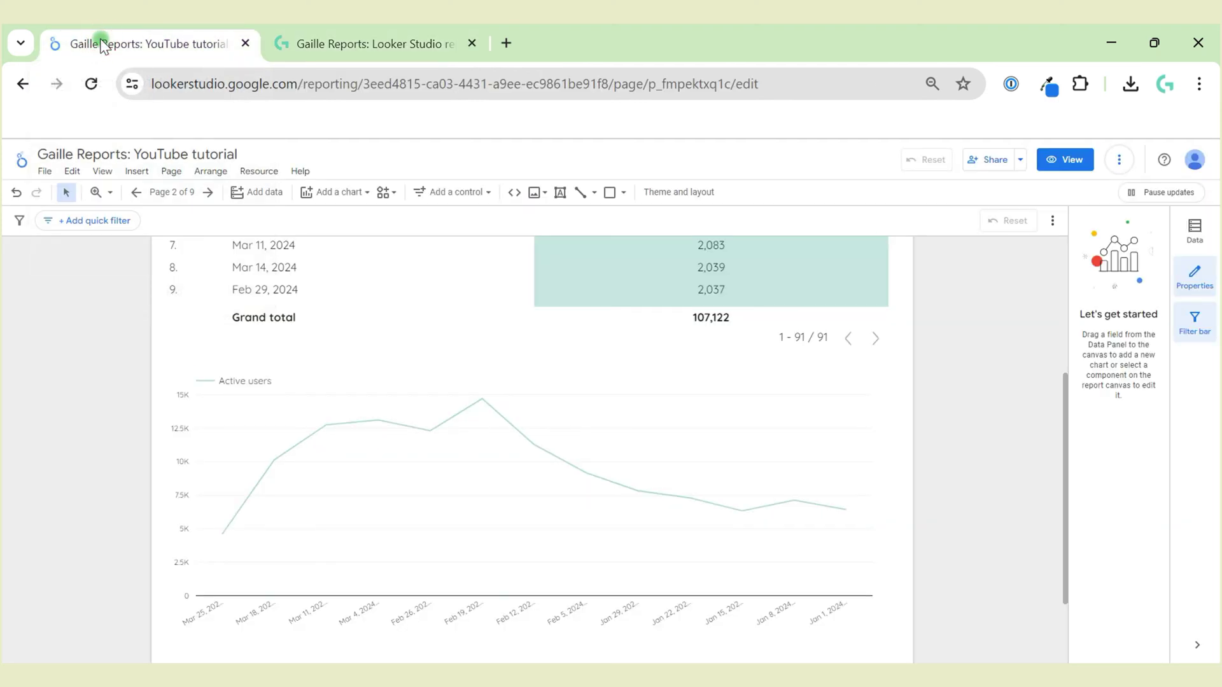
{"action": "scroll", "coordinate": [984, 437], "scroll_direction": "up", "scroll_amount": 3}
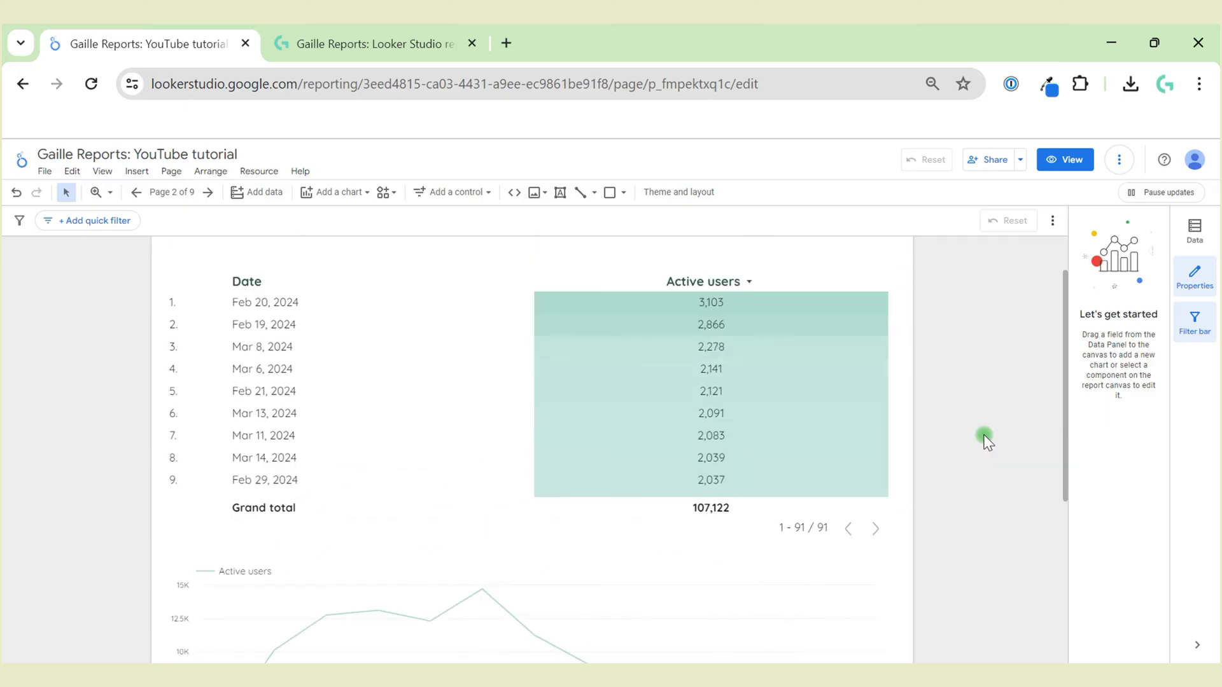
{"action": "left_click", "coordinate": [442, 288]}
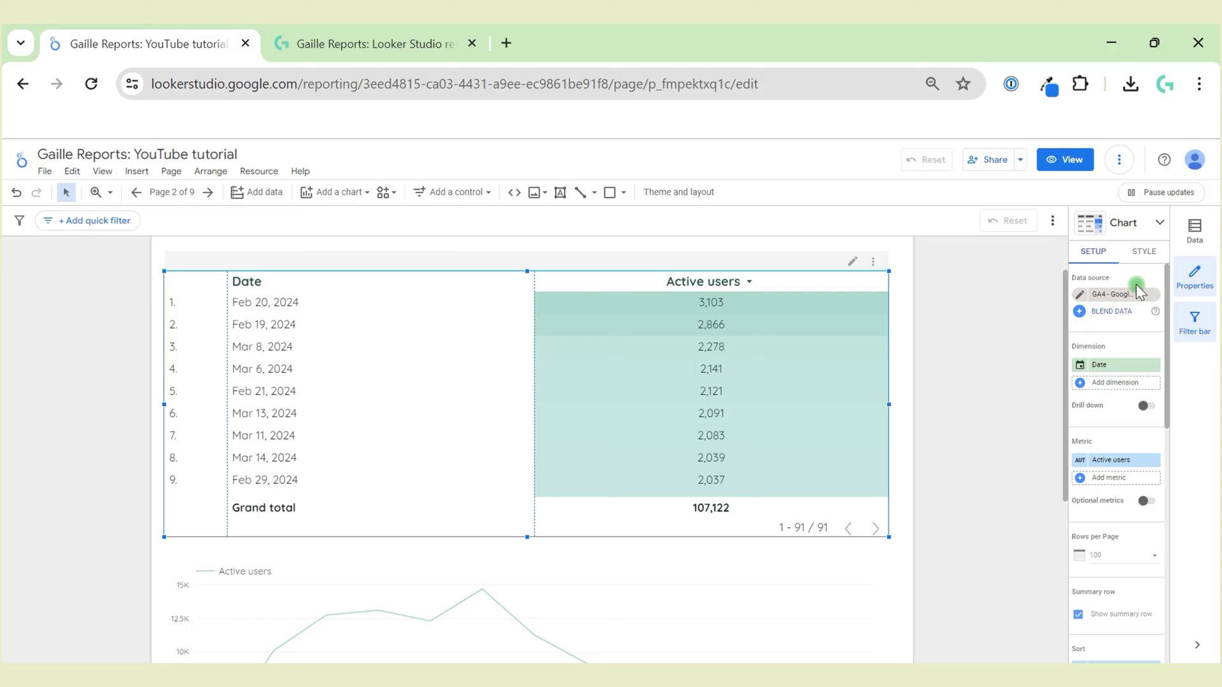
{"action": "left_click", "coordinate": [1110, 392]}
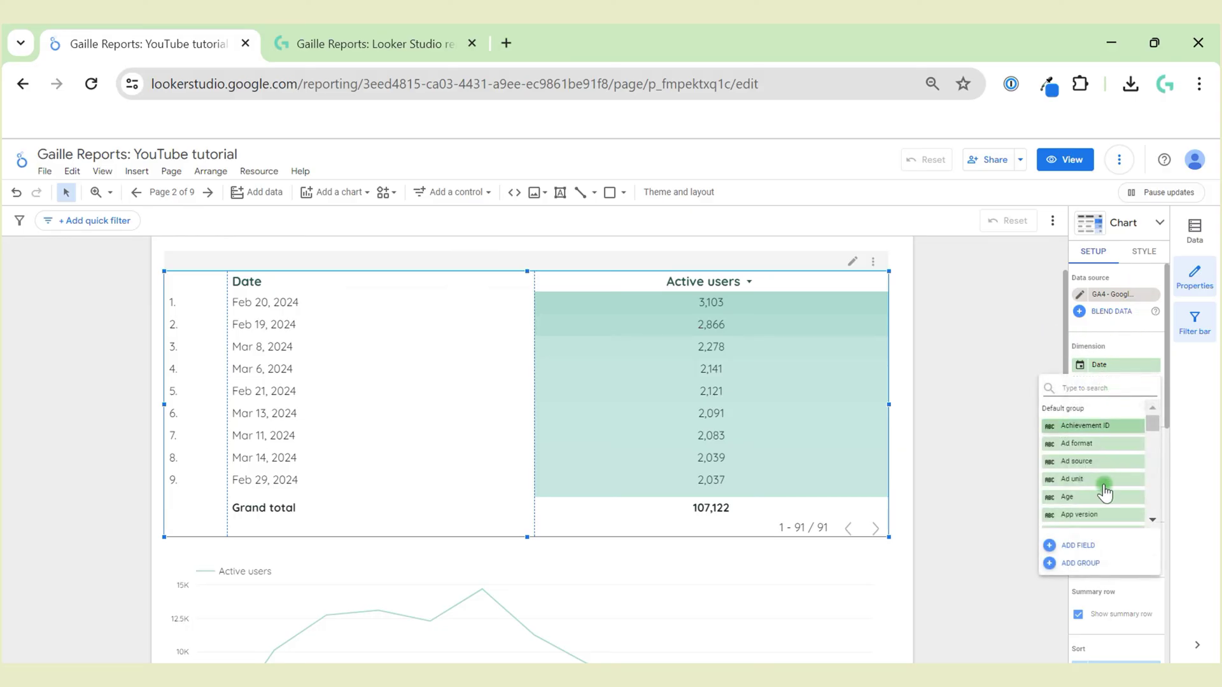
{"action": "left_click", "coordinate": [1086, 548]}
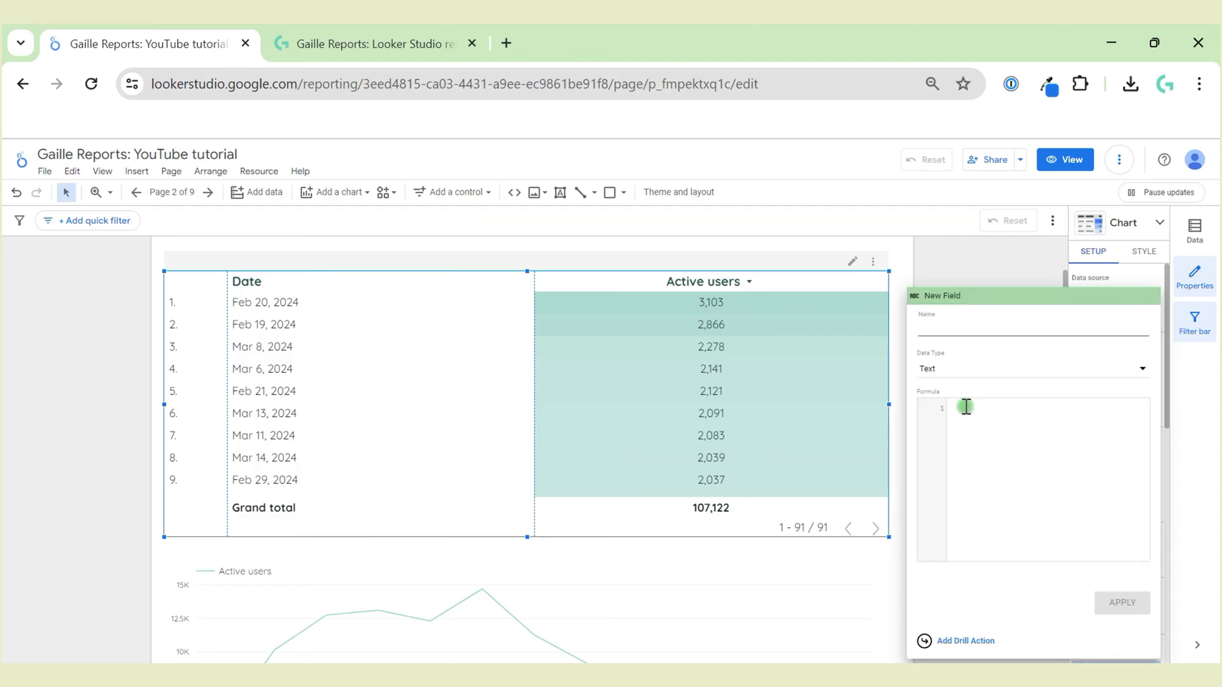
Step: Name the new field Sunday and start its formula with DATETIME_TRUNC
{"action": "type", "text": "Sunday"}
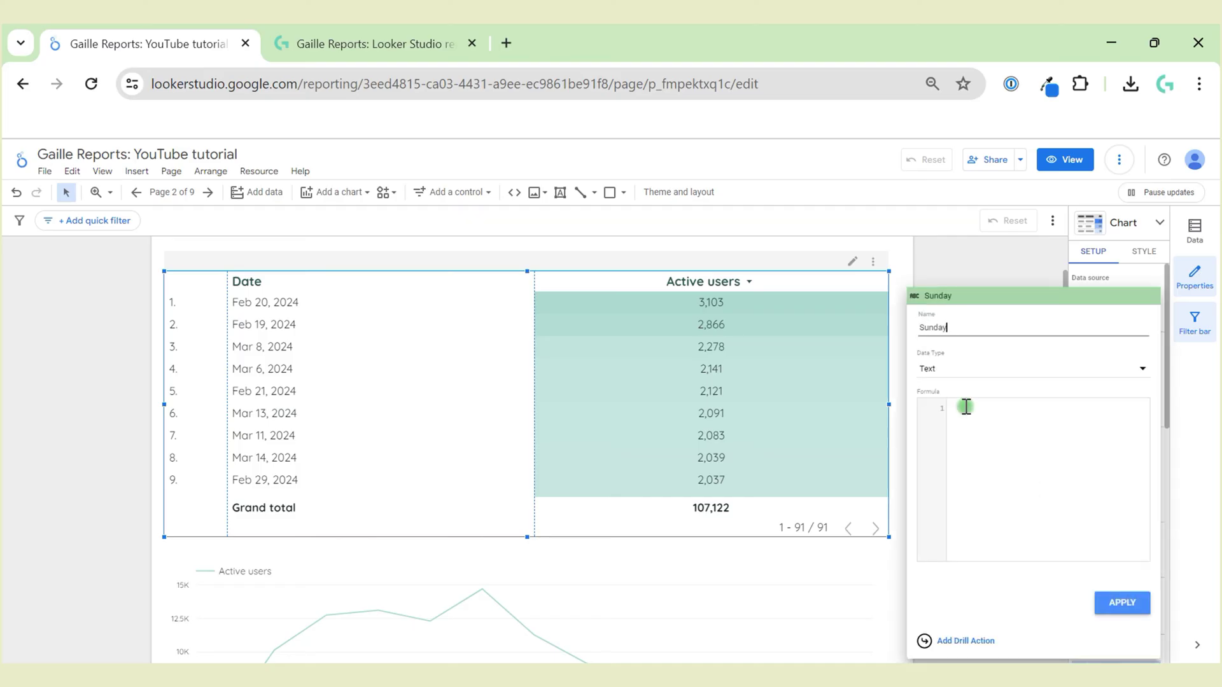
{"action": "left_click", "coordinate": [965, 407]}
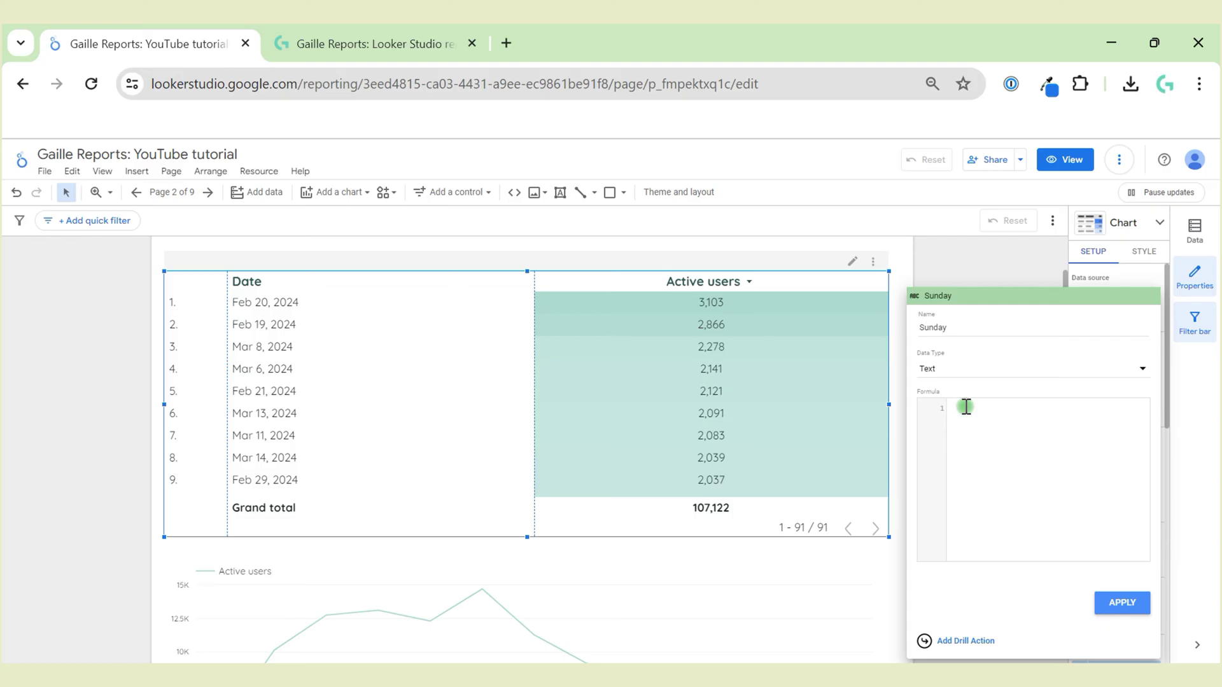
{"action": "type", "text": "date"}
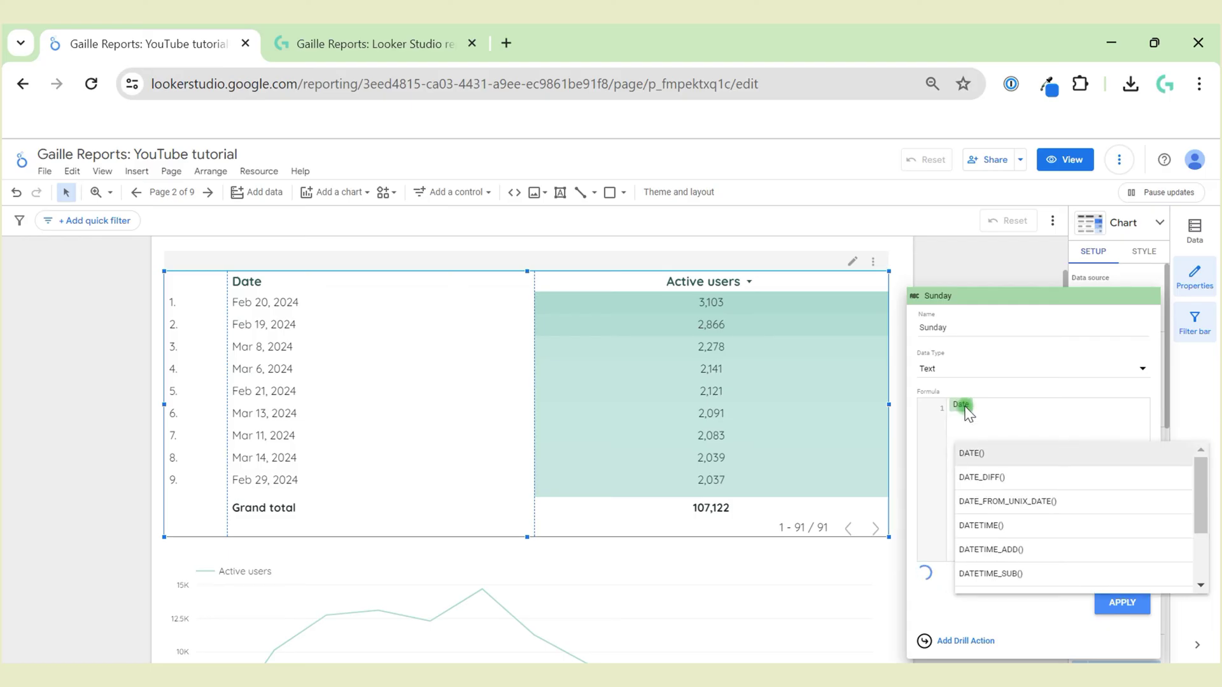
{"action": "type", "text": "t"}
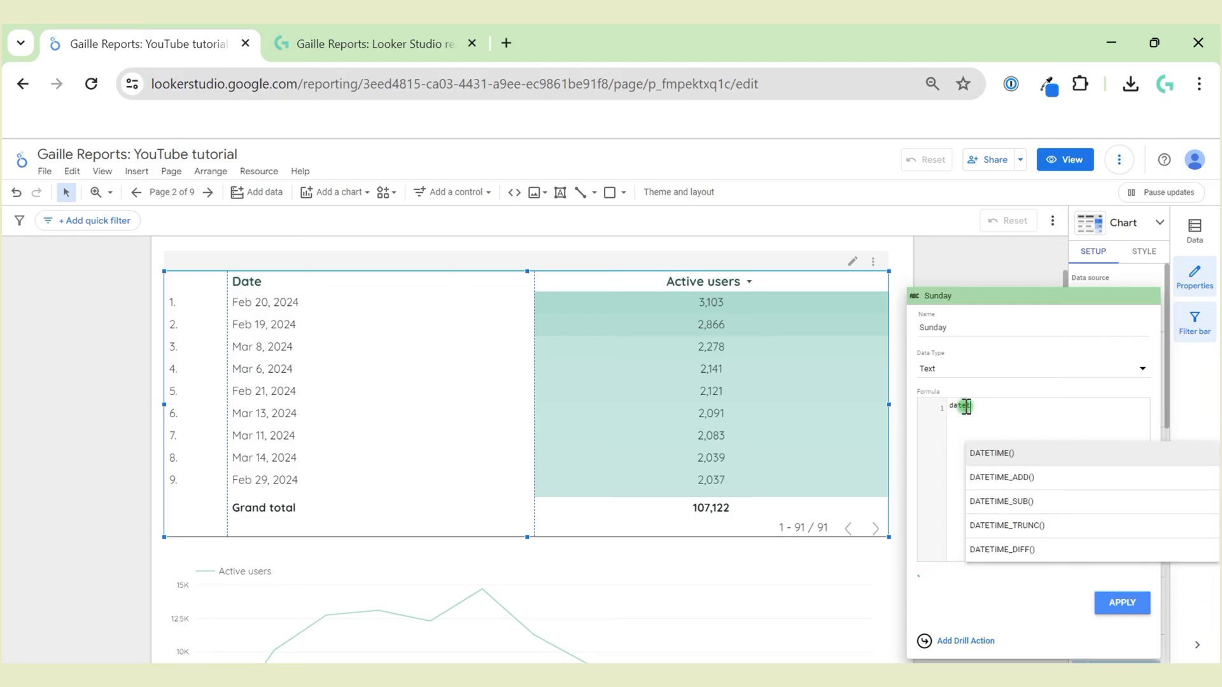
Step: Insert DATETIME_TRUNC with Date as its first argument and open the function's full help article
{"action": "left_click", "coordinate": [1058, 526]}
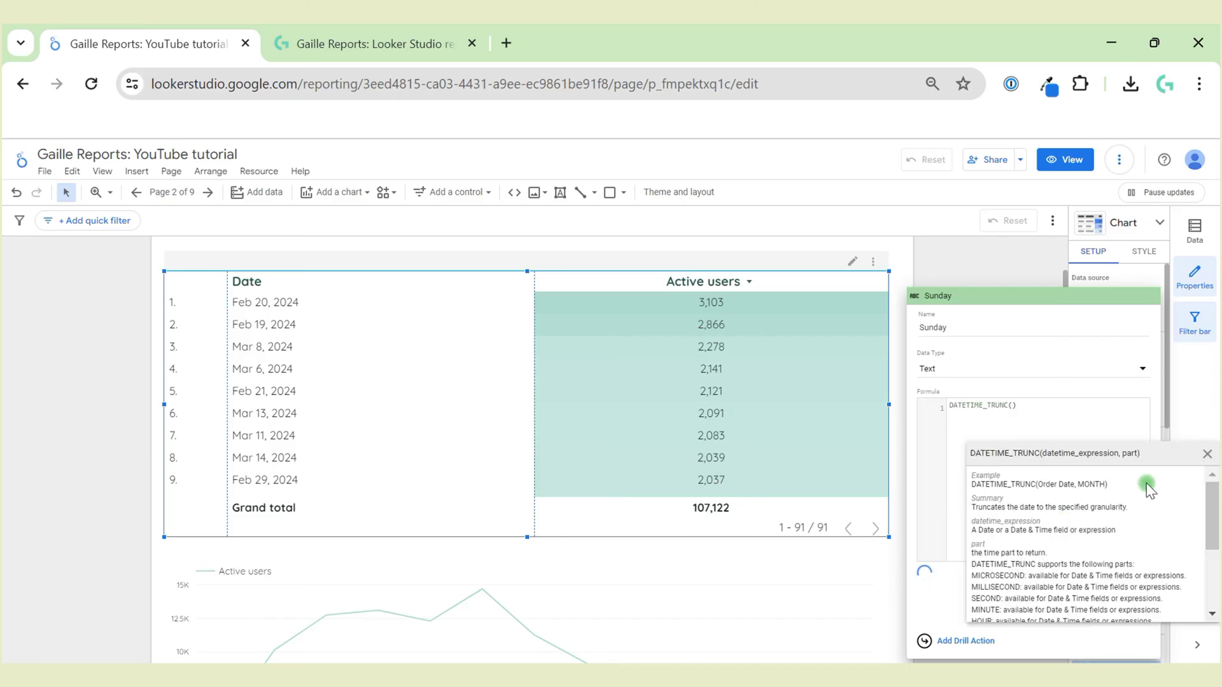
{"action": "type", "text": "Date"}
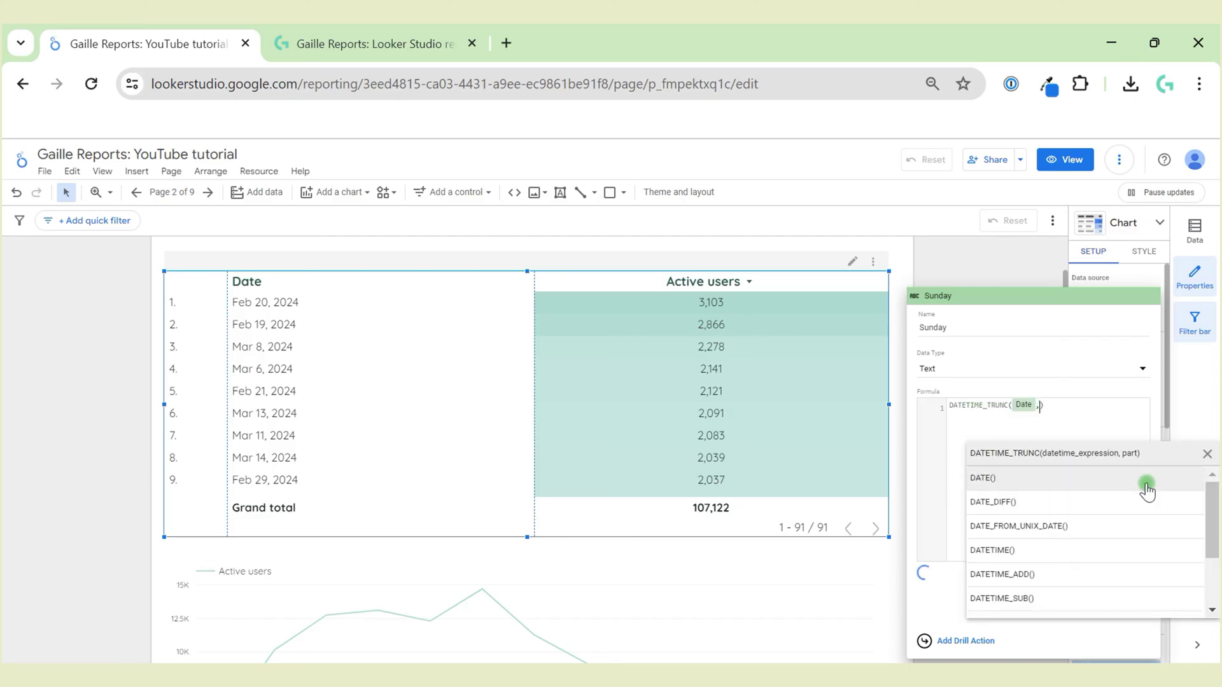
{"action": "type", "text": ","}
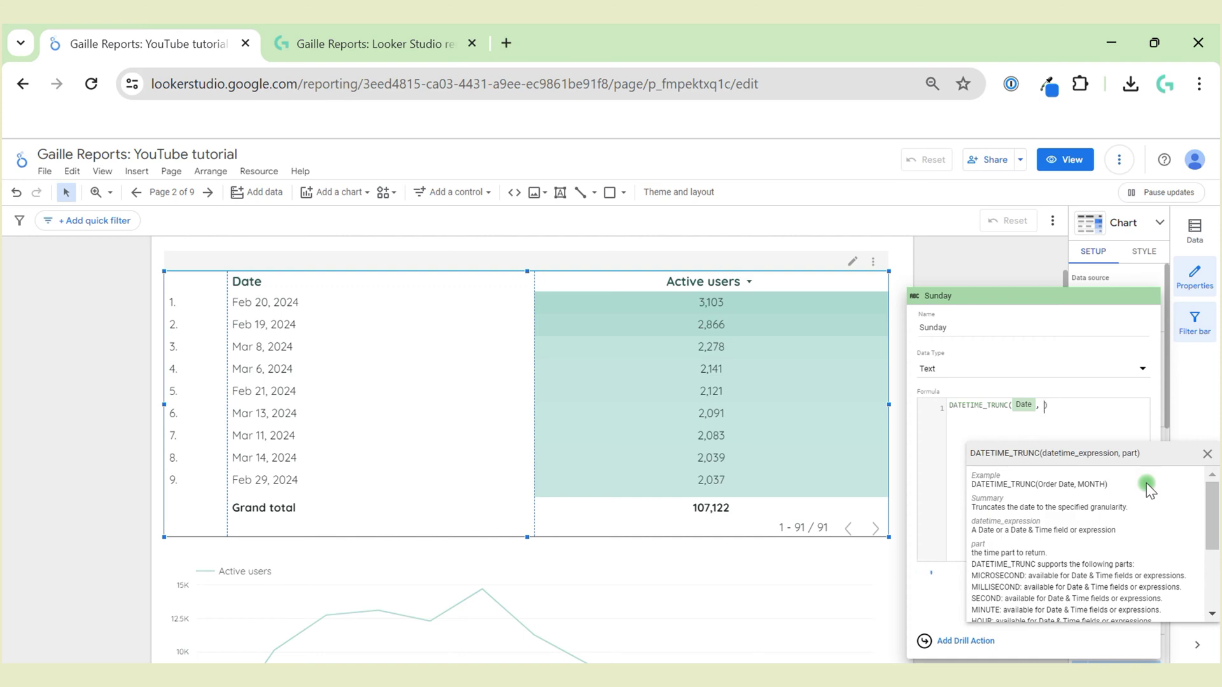
{"action": "scroll", "coordinate": [1053, 560], "scroll_direction": "down", "scroll_amount": 1}
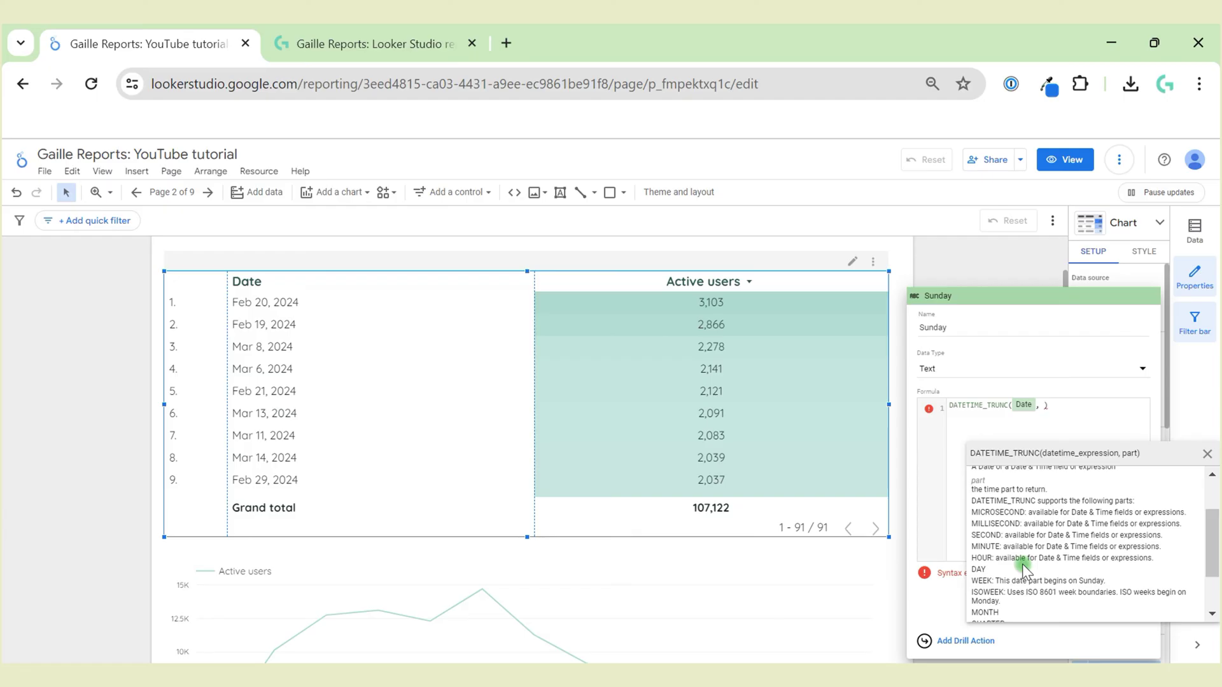
{"action": "scroll", "coordinate": [1022, 564], "scroll_direction": "down", "scroll_amount": 1}
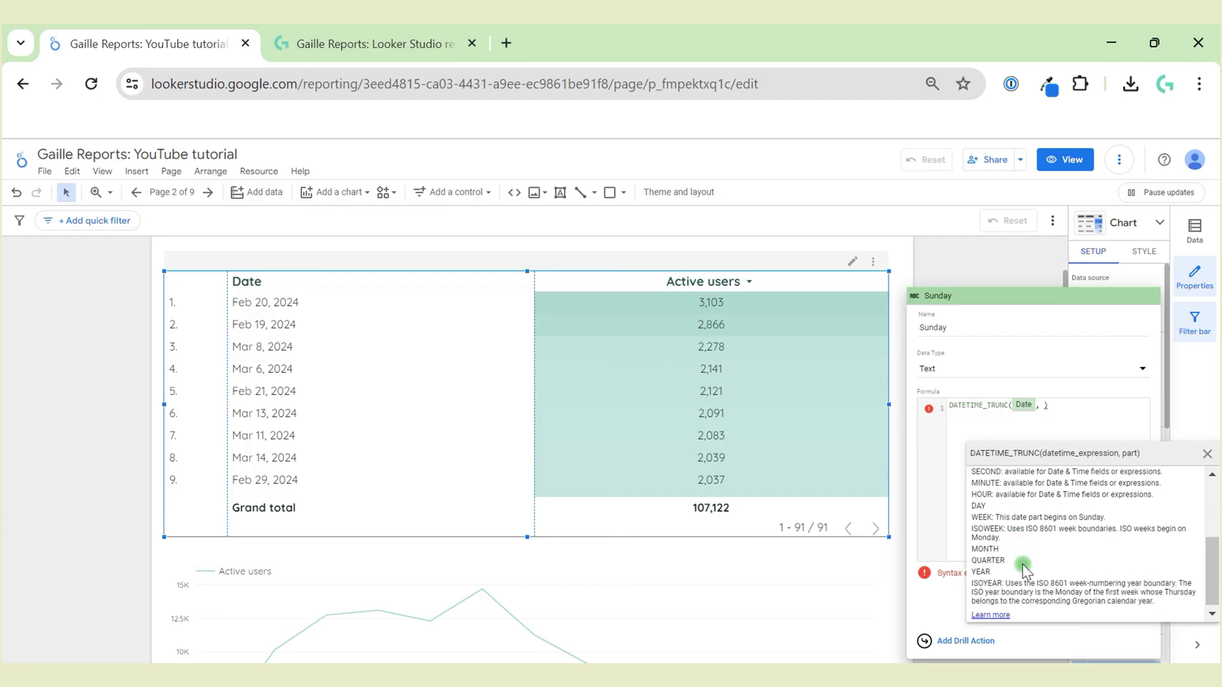
{"action": "left_click", "coordinate": [1003, 615]}
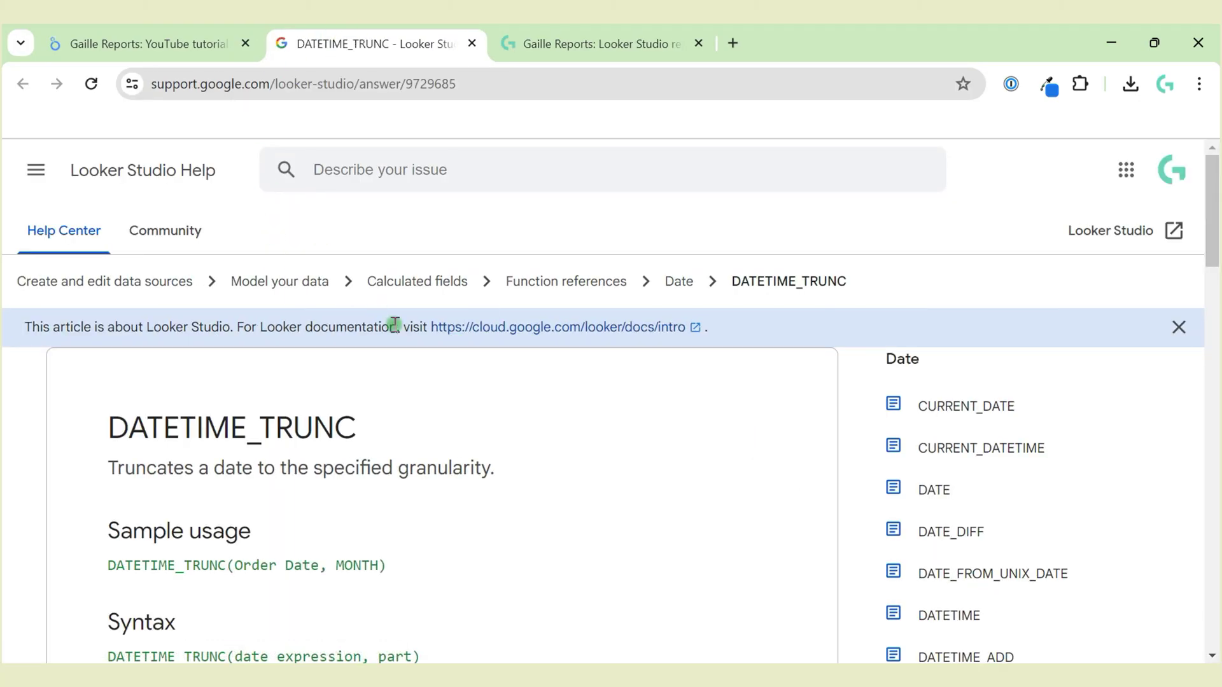
Step: Read the help article's WEEK (Sunday) and ISOWEEK (Monday) date parts and its Examples table
{"action": "scroll", "coordinate": [449, 460], "scroll_direction": "down", "scroll_amount": 4}
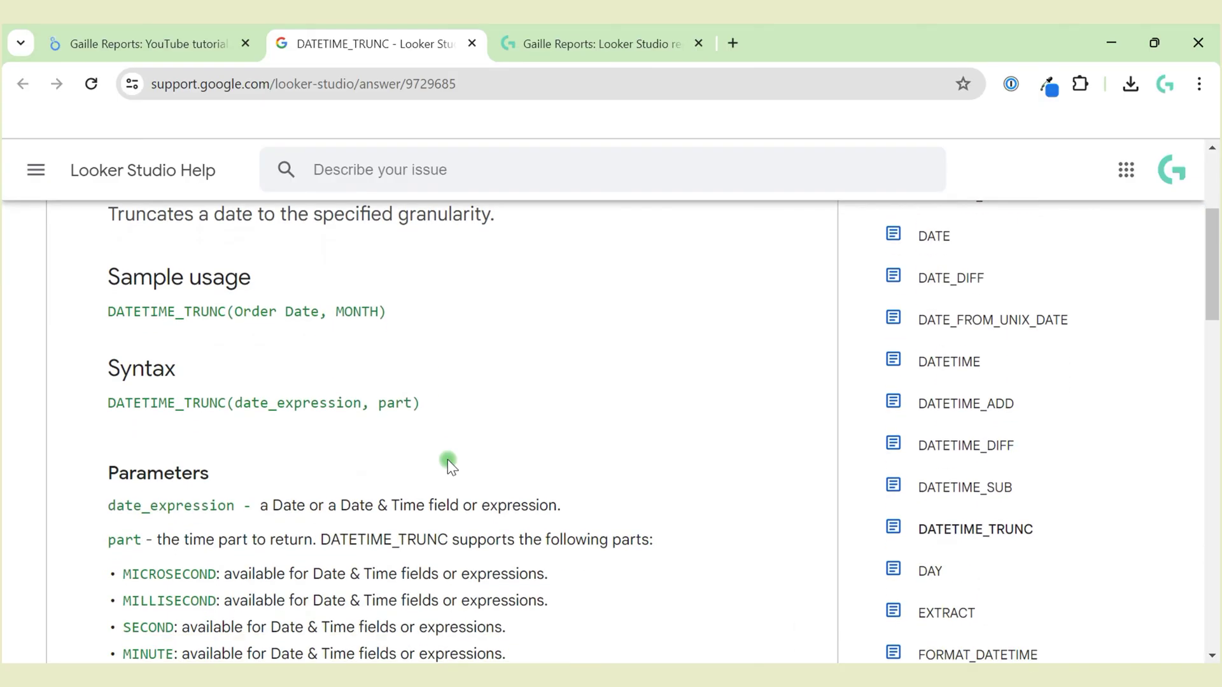
{"action": "scroll", "coordinate": [509, 456], "scroll_direction": "down", "scroll_amount": 2}
{"action": "scroll", "coordinate": [509, 456], "scroll_direction": "down", "scroll_amount": 1}
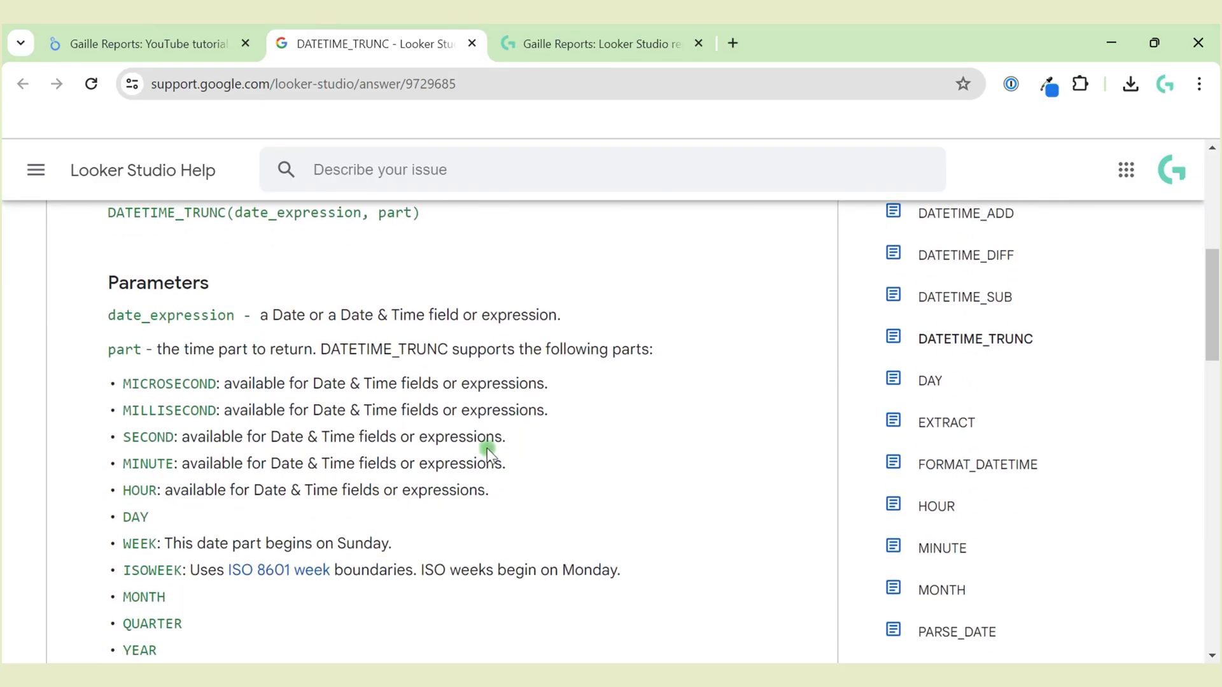
{"action": "scroll", "coordinate": [159, 563], "scroll_direction": "down", "scroll_amount": 1}
{"action": "scroll", "coordinate": [148, 556], "scroll_direction": "down", "scroll_amount": 1}
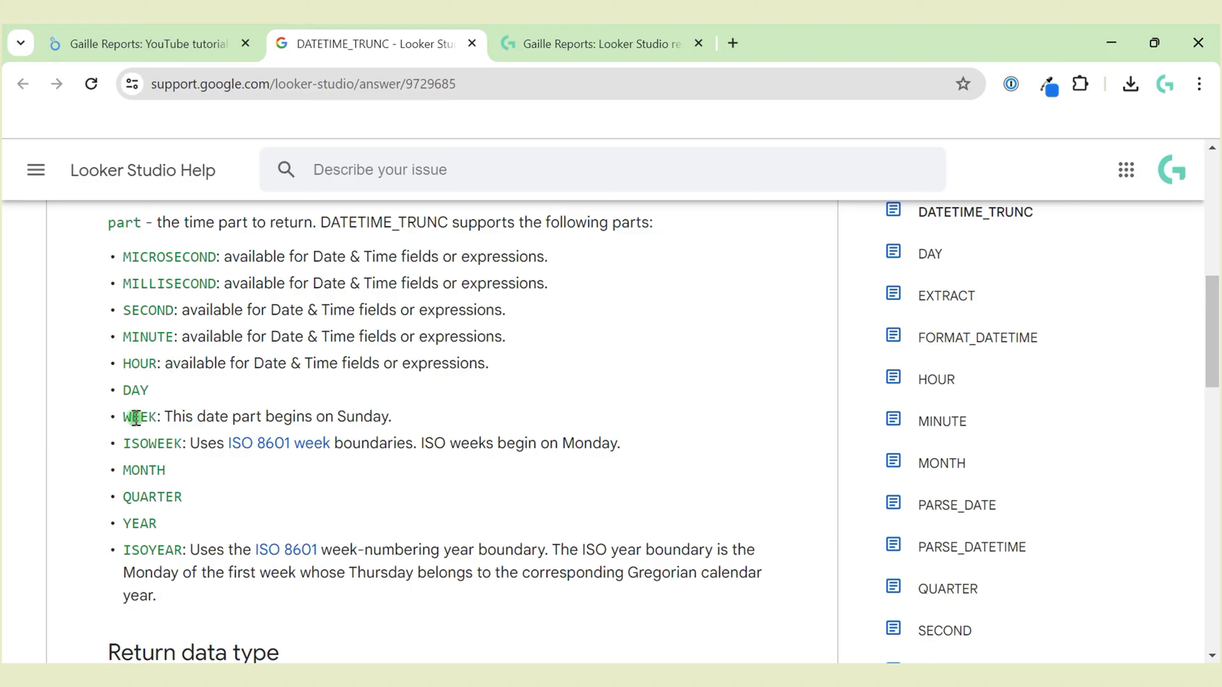
{"action": "scroll", "coordinate": [174, 416], "scroll_direction": "down", "scroll_amount": 2}
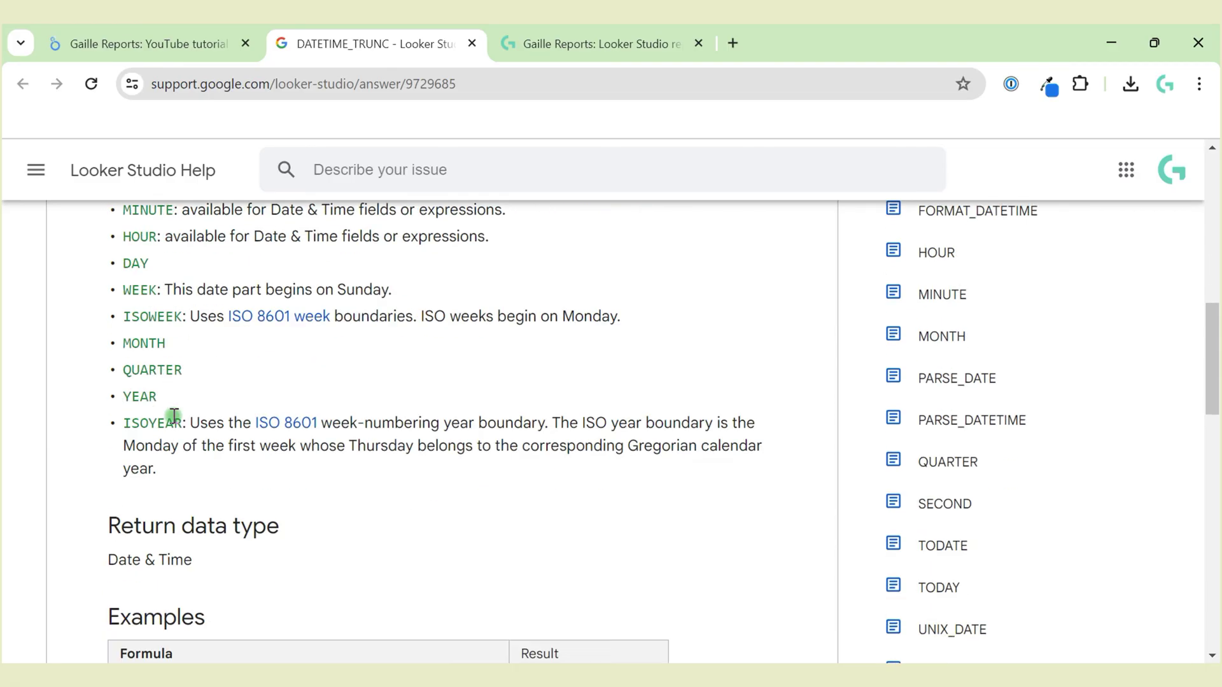
{"action": "scroll", "coordinate": [174, 416], "scroll_direction": "down", "scroll_amount": 3}
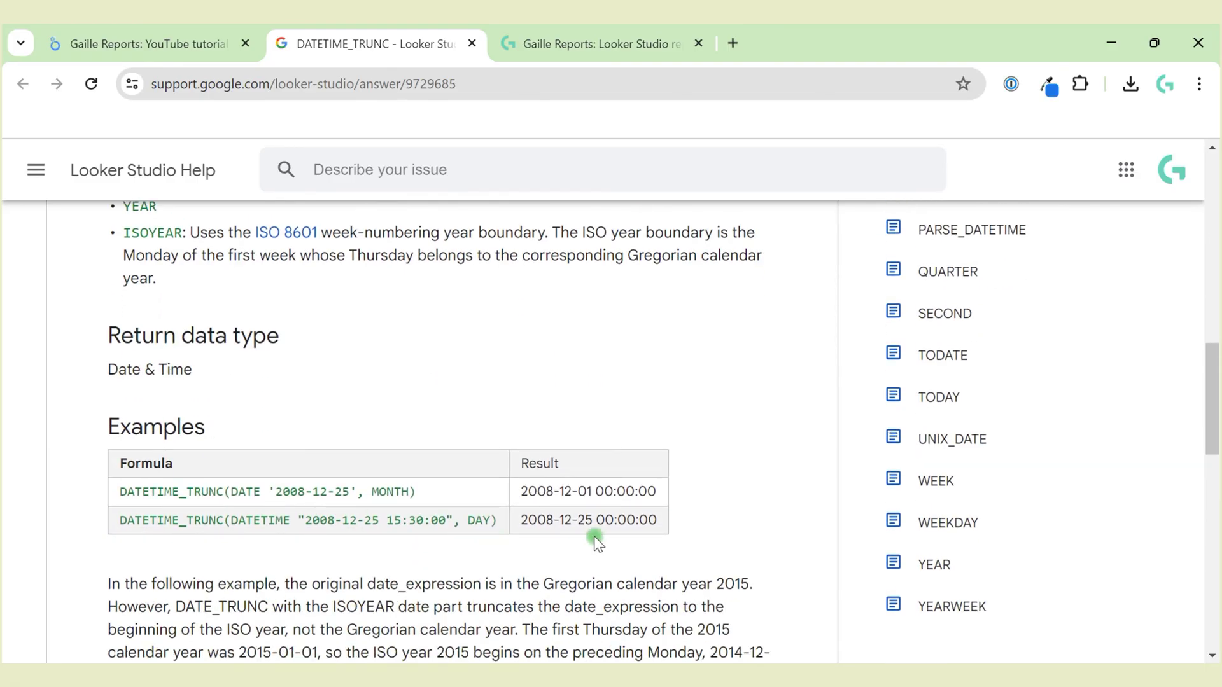
Step: Complete the Sunday formula as DATETIME_TRUNC(Date, WEEK) and set its data type to Date
{"action": "left_click", "coordinate": [193, 51]}
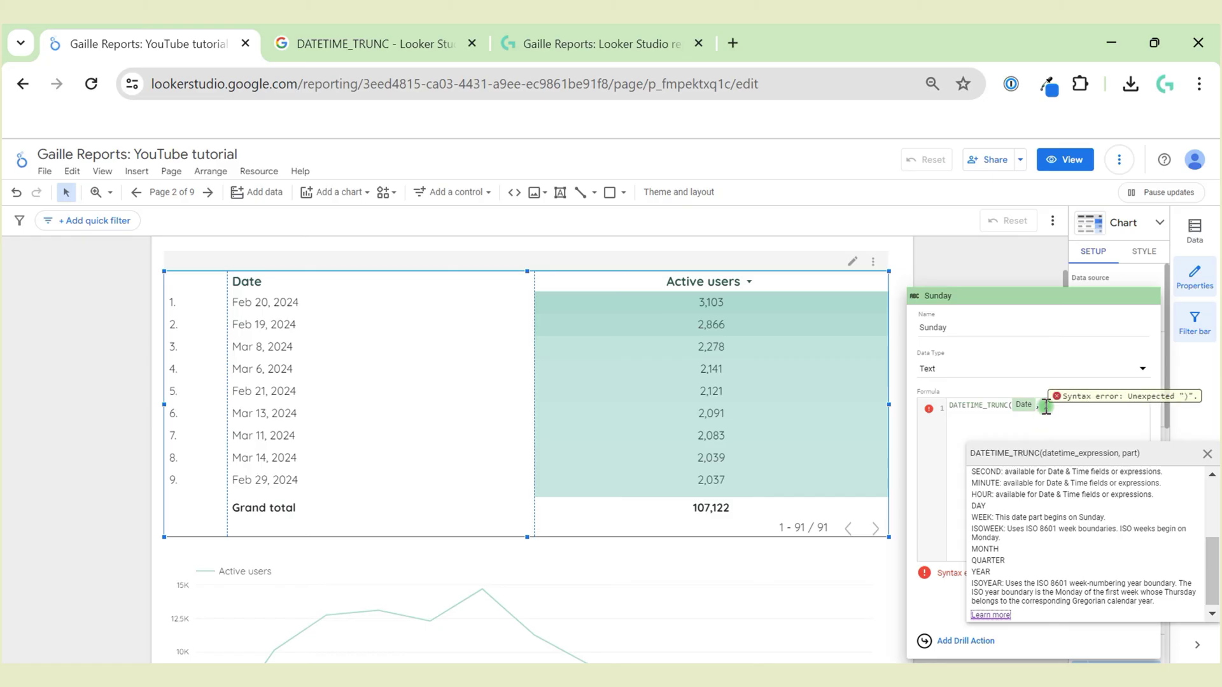
{"action": "type", "text": "WEEK"}
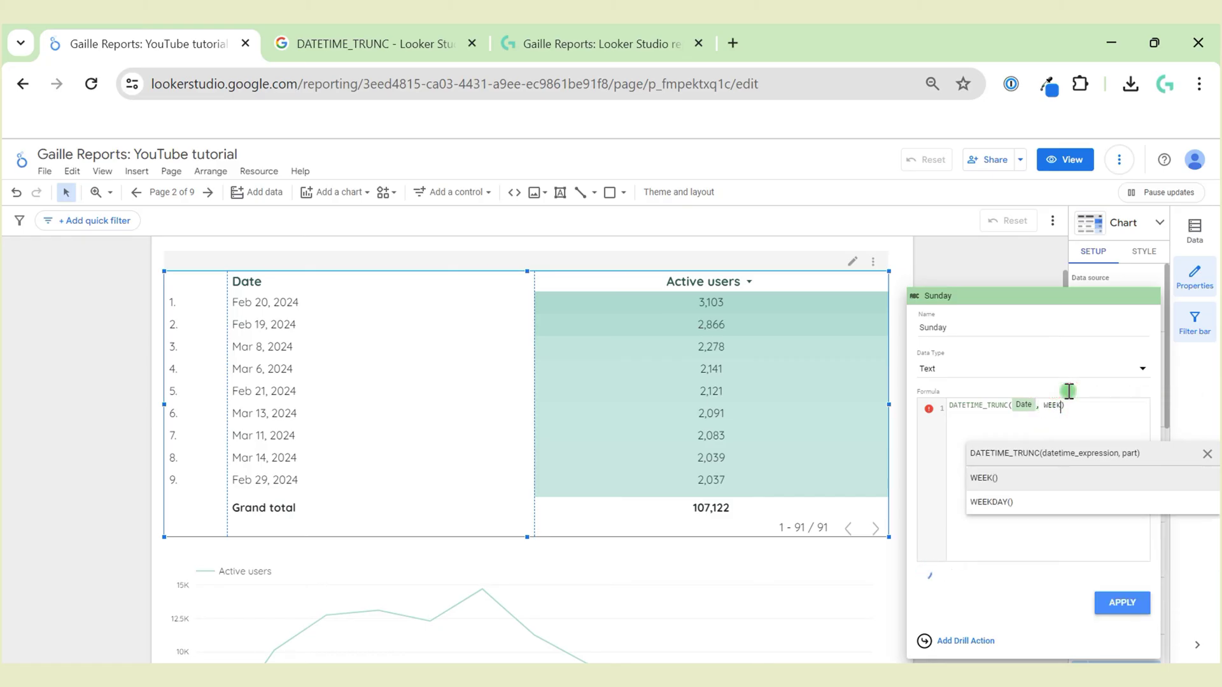
{"action": "left_click", "coordinate": [1121, 604]}
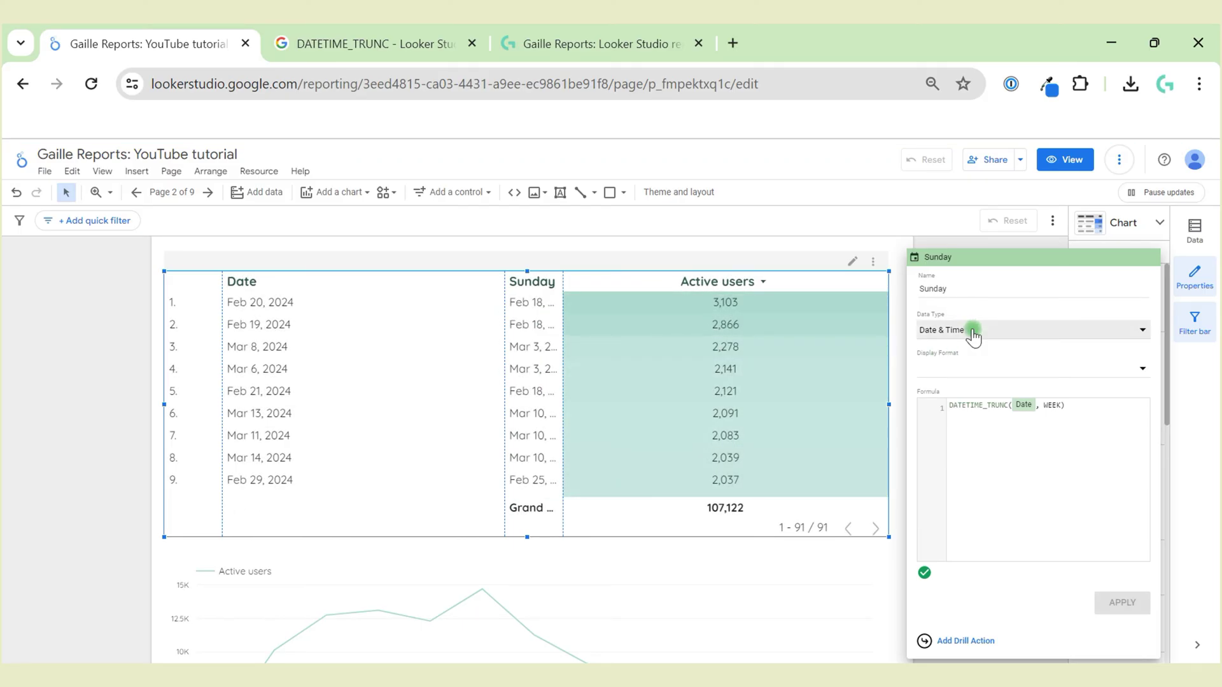
{"action": "left_click", "coordinate": [972, 330]}
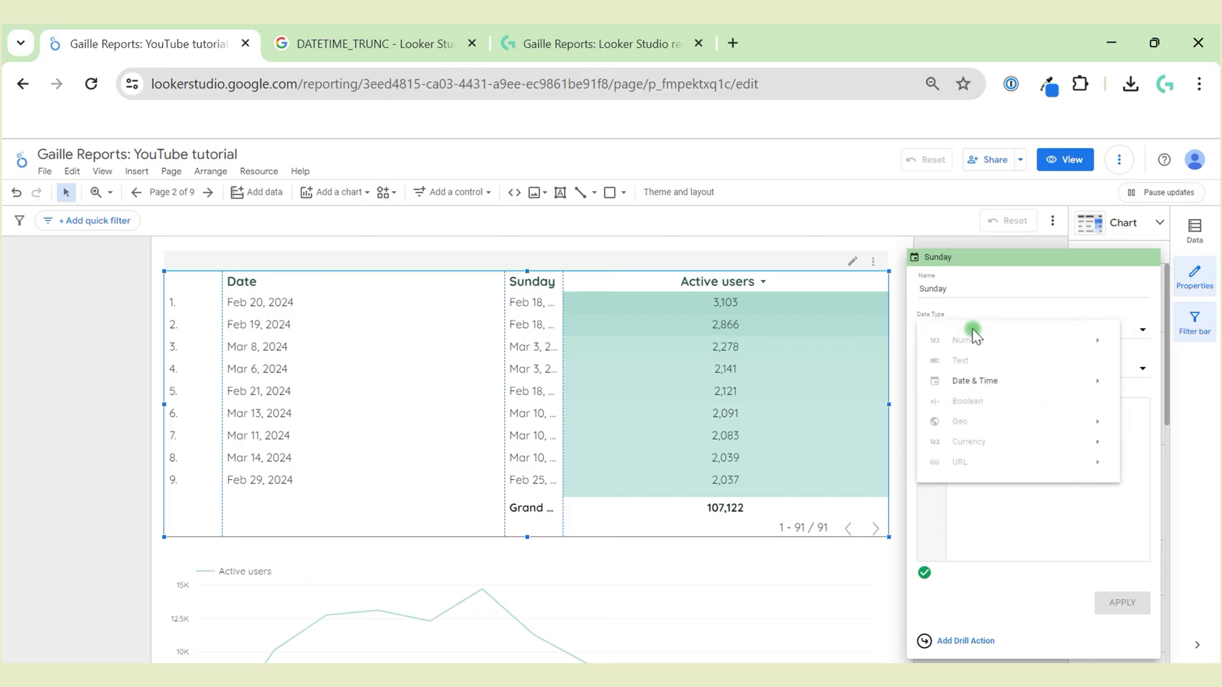
{"action": "left_click", "coordinate": [997, 385]}
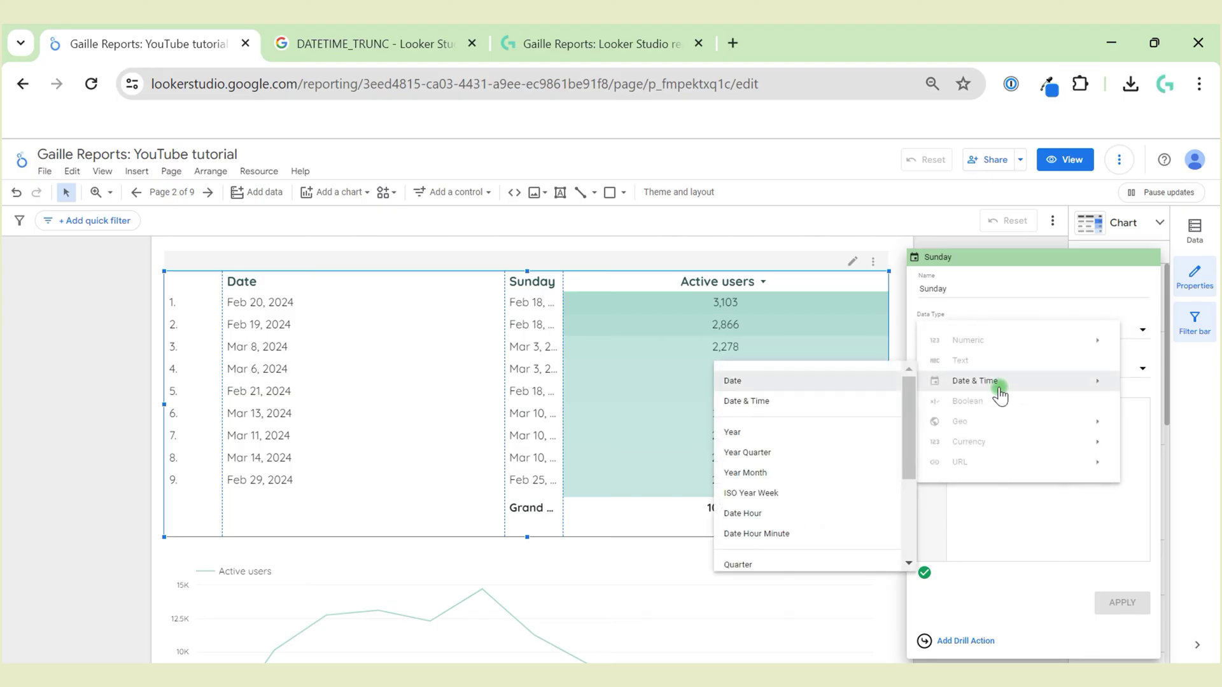
{"action": "left_click", "coordinate": [774, 381]}
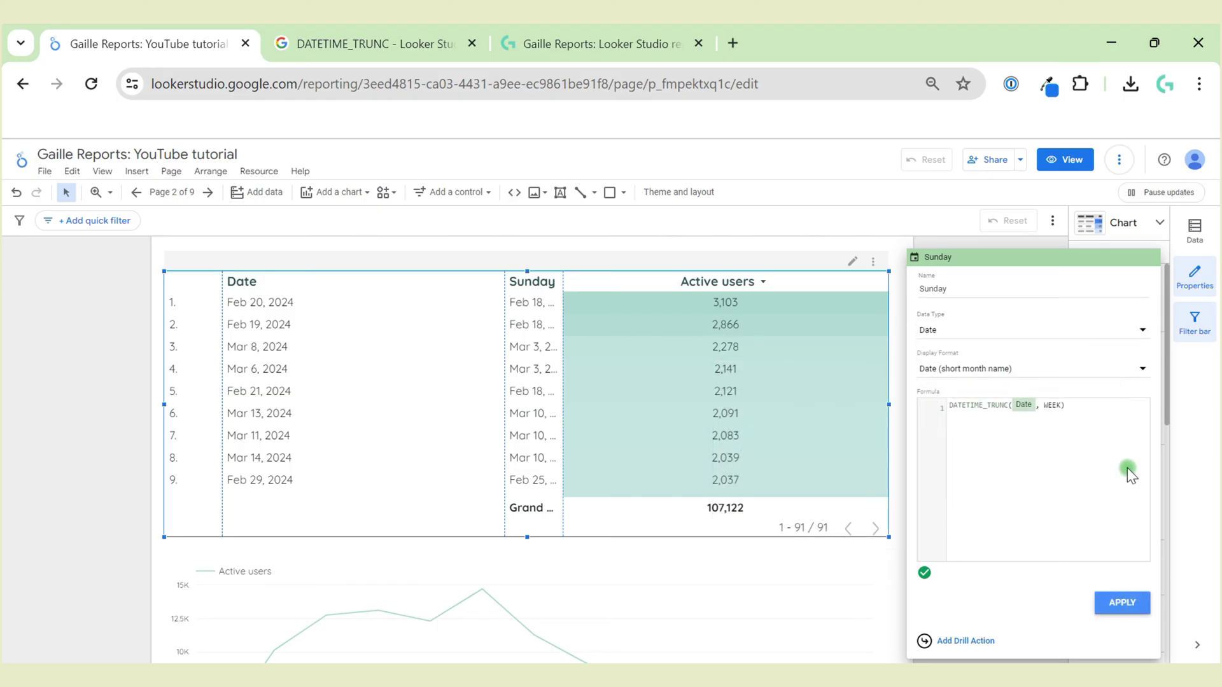
{"action": "left_click", "coordinate": [1120, 603]}
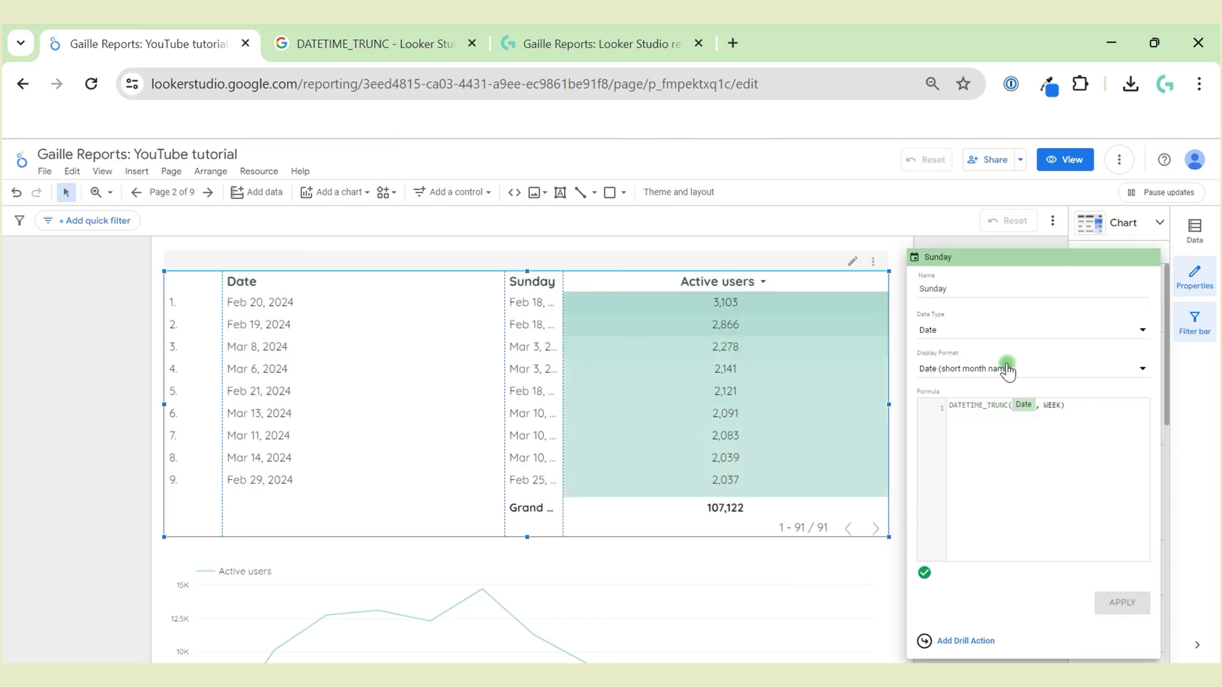
Step: Distribute the table's Date, Sunday and Active users column widths evenly
{"action": "left_click", "coordinate": [423, 389]}
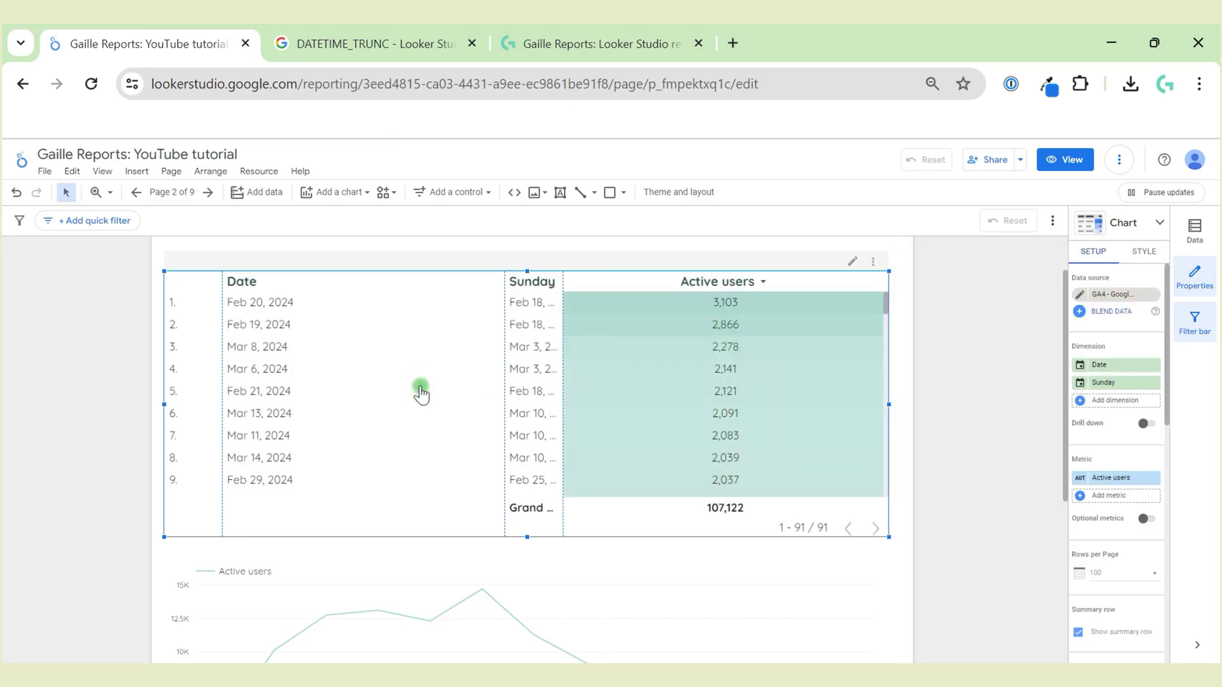
{"action": "right_click", "coordinate": [442, 393]}
{"action": "mouse_move", "coordinate": [521, 461]}
{"action": "left_click", "coordinate": [605, 490]}
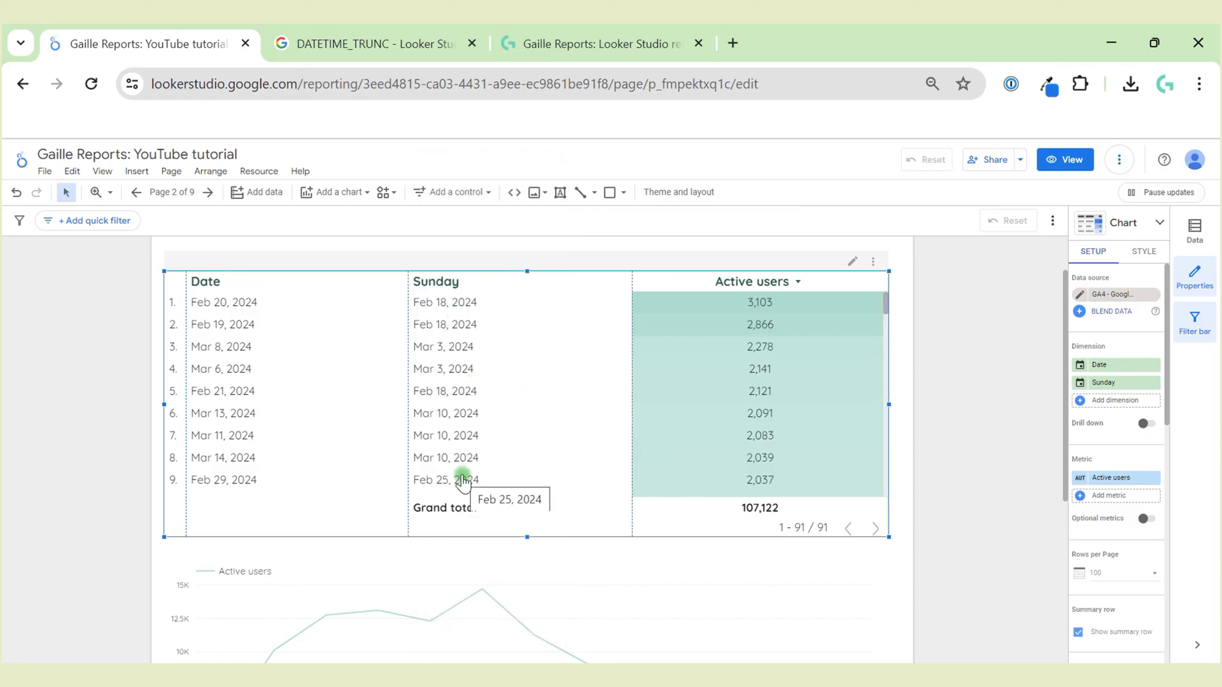
Step: Add a Monday table dimension with formula DATETIME_TRUNC(Date, ISOWEEK)
{"action": "left_click", "coordinate": [1100, 401]}
{"action": "left_click", "coordinate": [1067, 563]}
{"action": "left_click", "coordinate": [978, 405]}
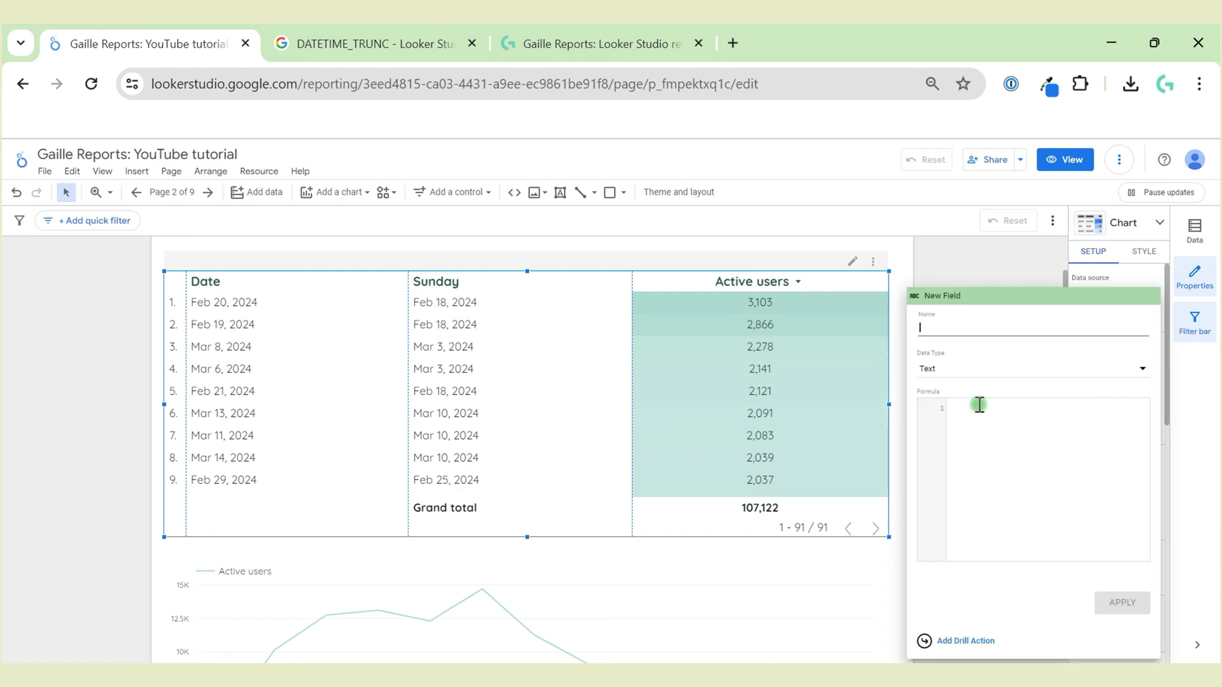
{"action": "type", "text": "Monday"}
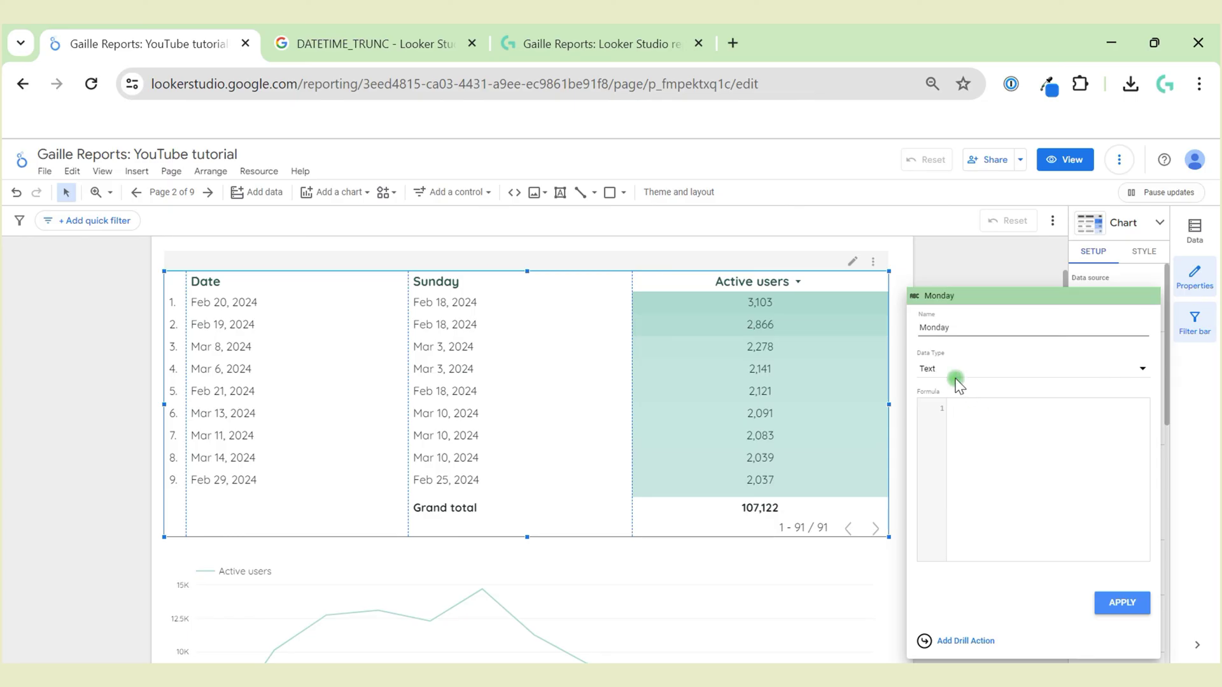
{"action": "left_click", "coordinate": [996, 416]}
{"action": "type", "text": "datetime"}
{"action": "left_click", "coordinate": [1023, 525]}
{"action": "type", "text": "Date, ISOW"}
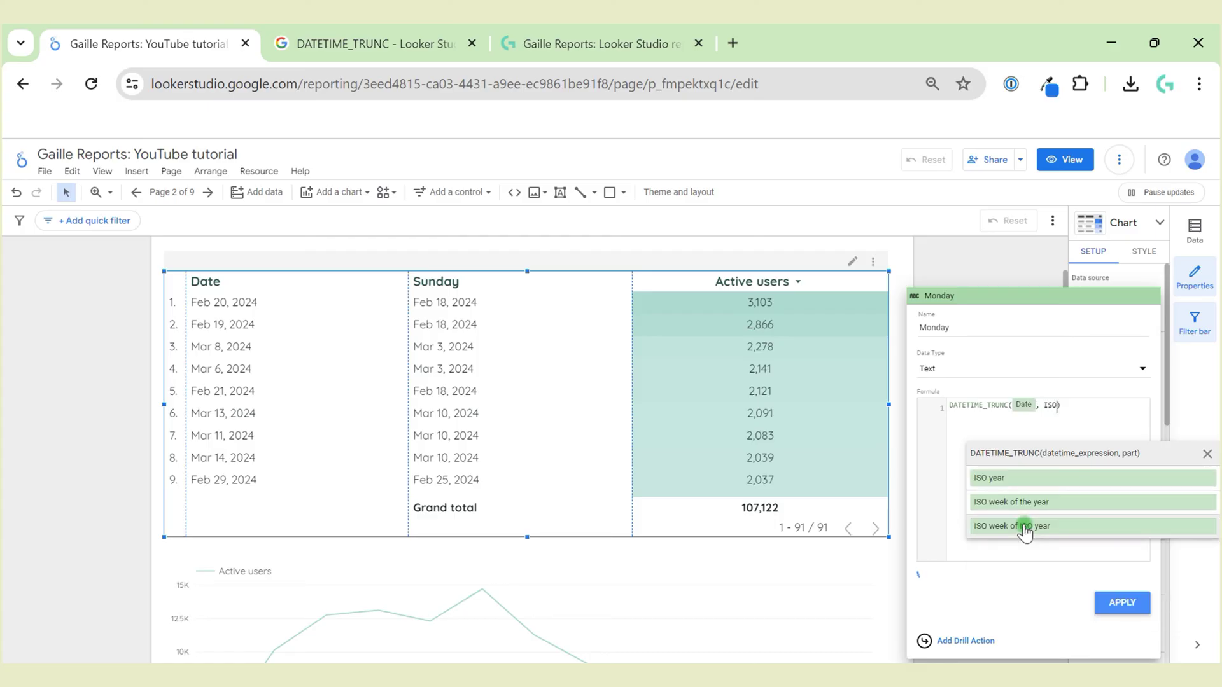
{"action": "type", "text": "EEK"}
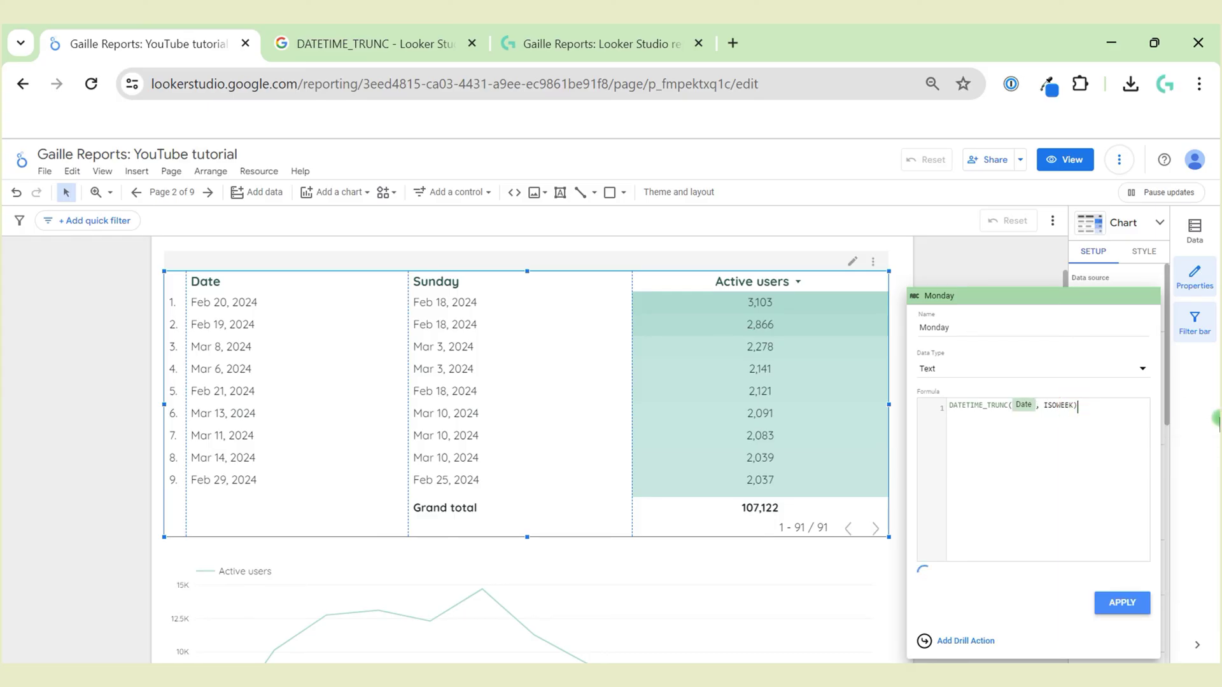
{"action": "left_click", "coordinate": [1120, 602]}
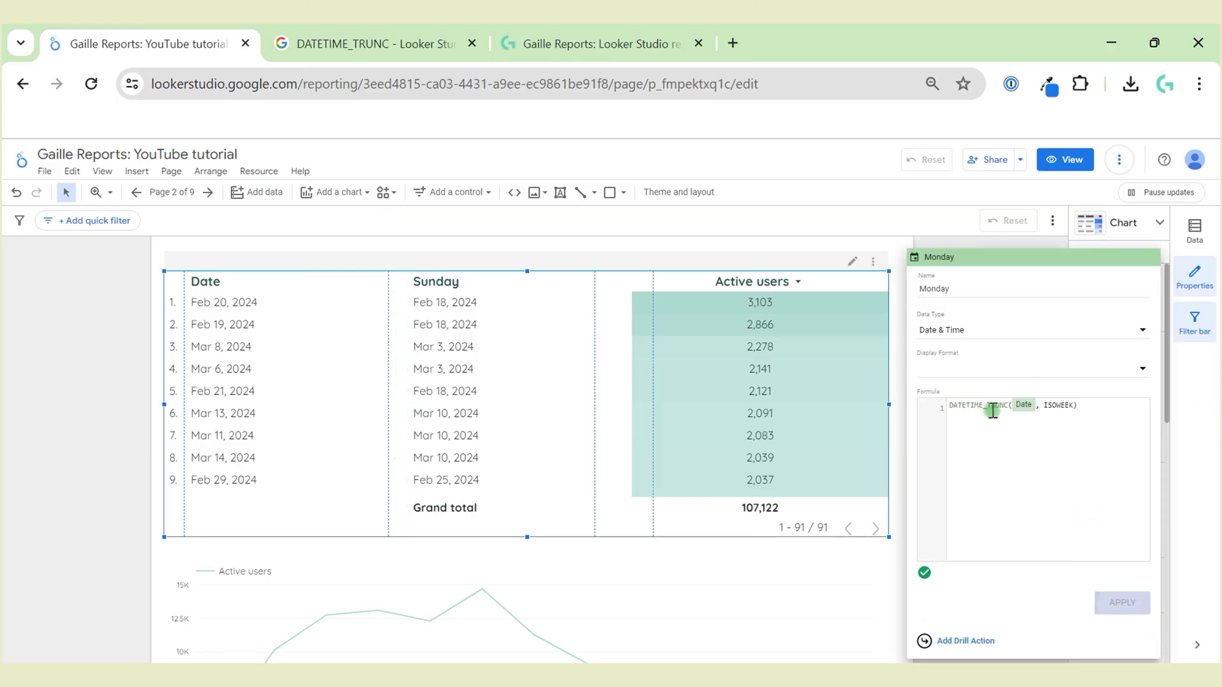
Step: Set the Monday field's data type to Date
{"action": "left_click", "coordinate": [974, 331]}
{"action": "mouse_move", "coordinate": [984, 382]}
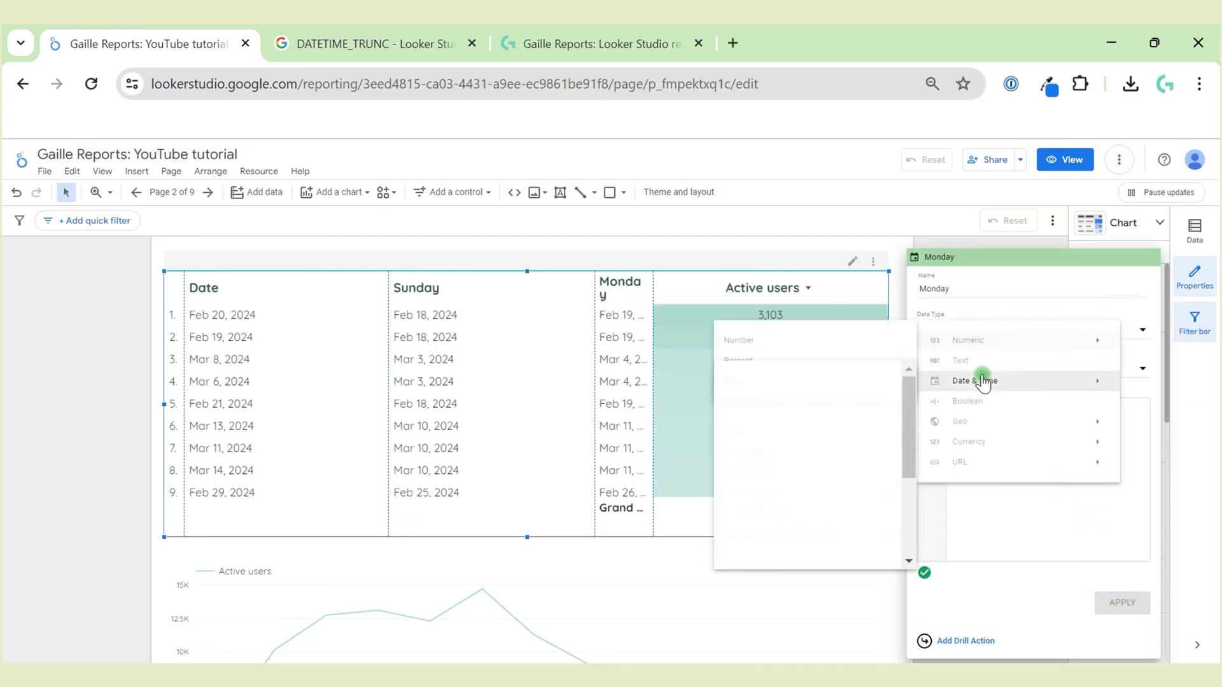
{"action": "left_click", "coordinate": [754, 382]}
{"action": "left_click", "coordinate": [1120, 603]}
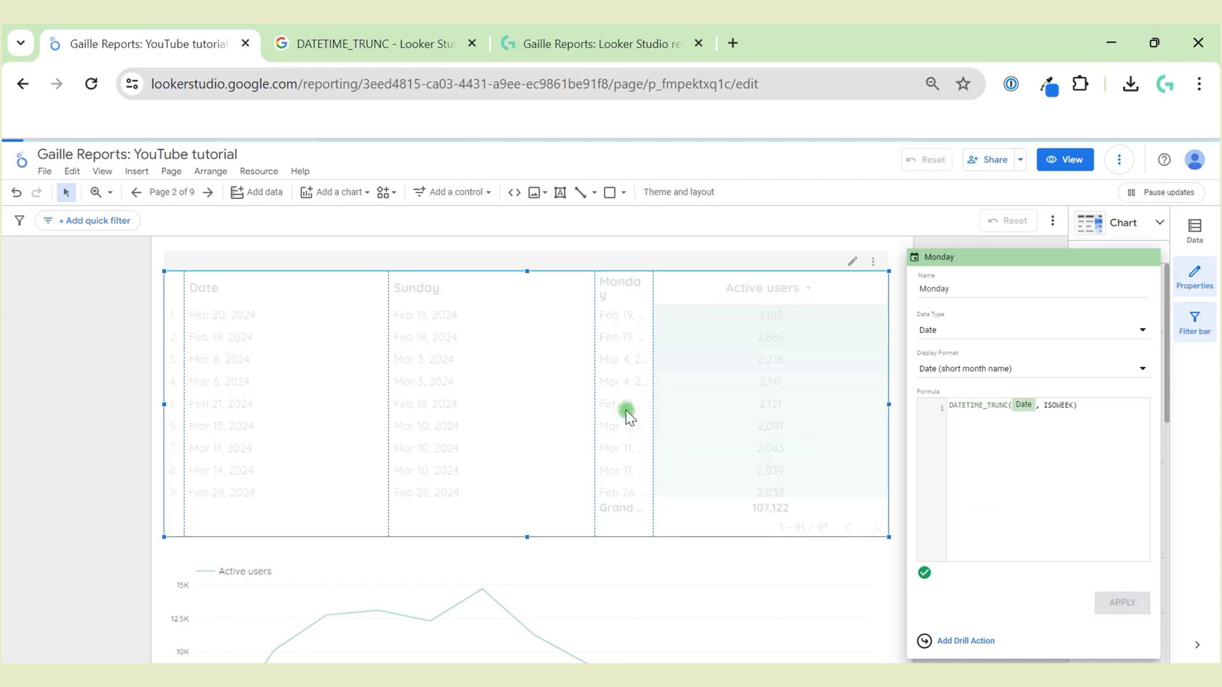
Step: Fit the table columns to their data and scroll through the rows
{"action": "left_click", "coordinate": [601, 398]}
{"action": "right_click", "coordinate": [529, 401]}
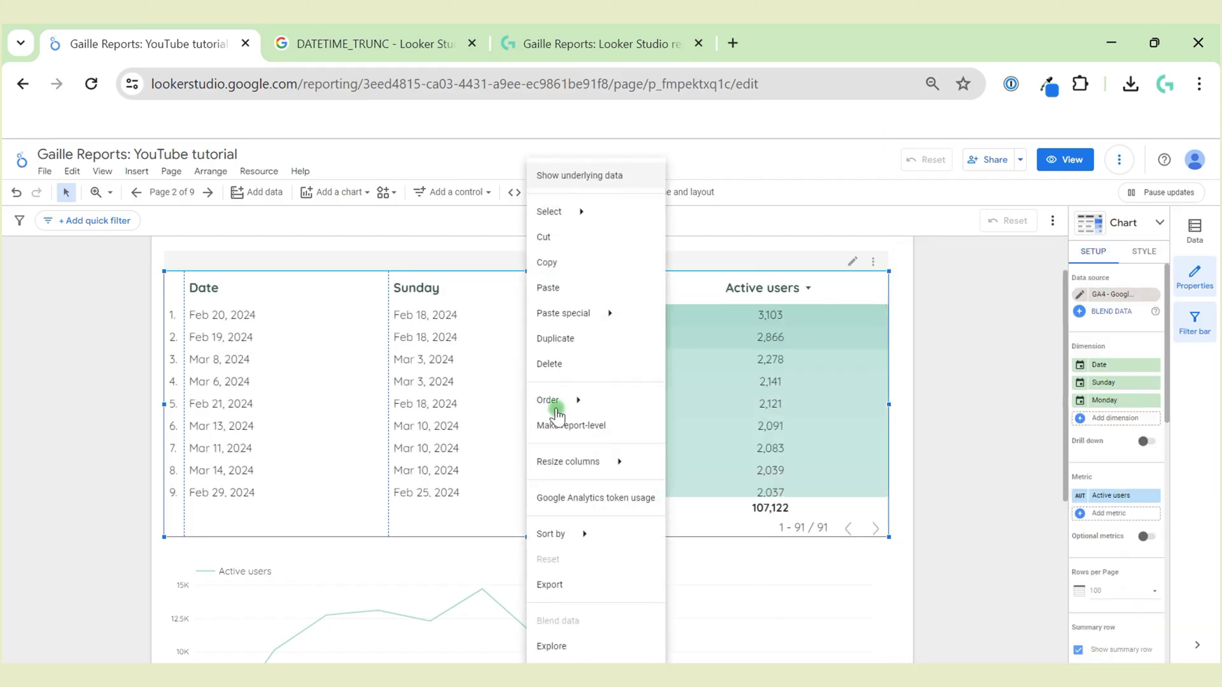
{"action": "mouse_move", "coordinate": [592, 461]}
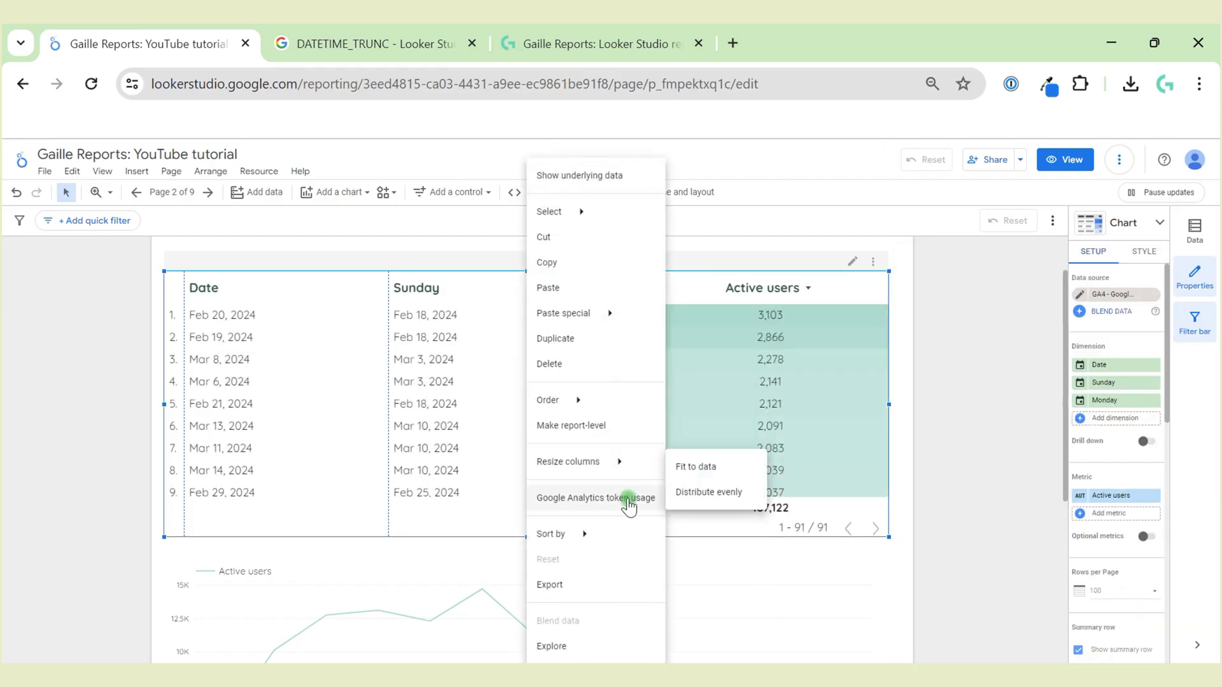
{"action": "left_click", "coordinate": [751, 474]}
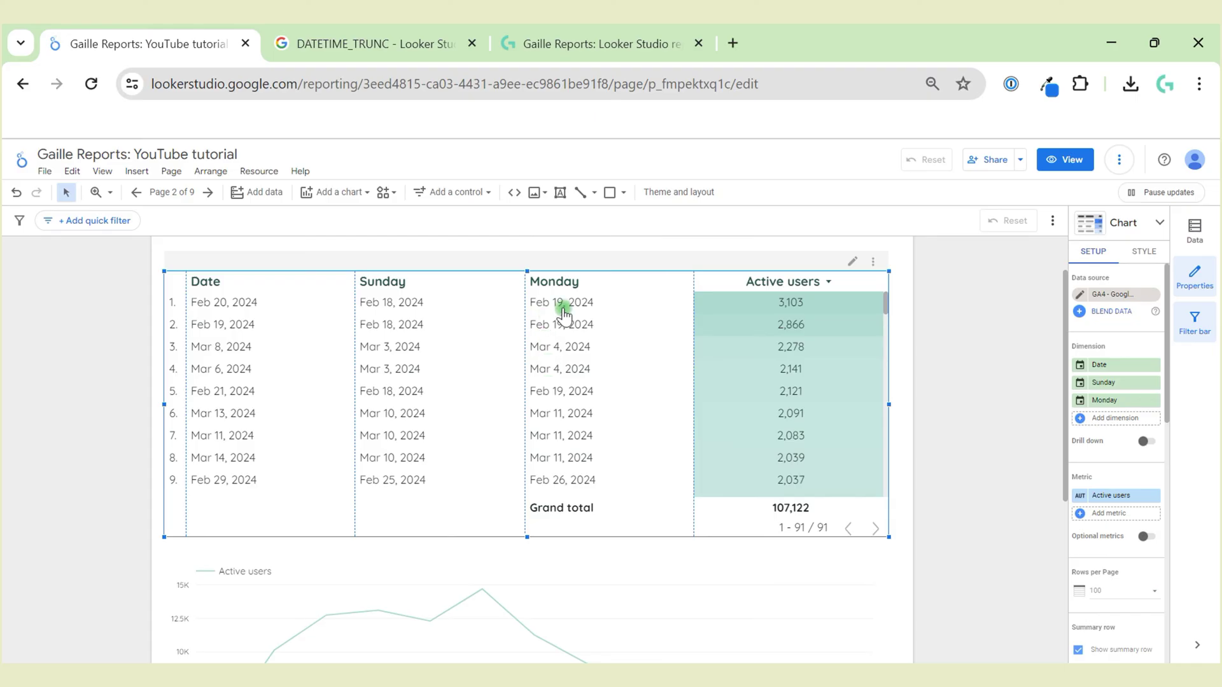
{"action": "left_click", "coordinate": [985, 425]}
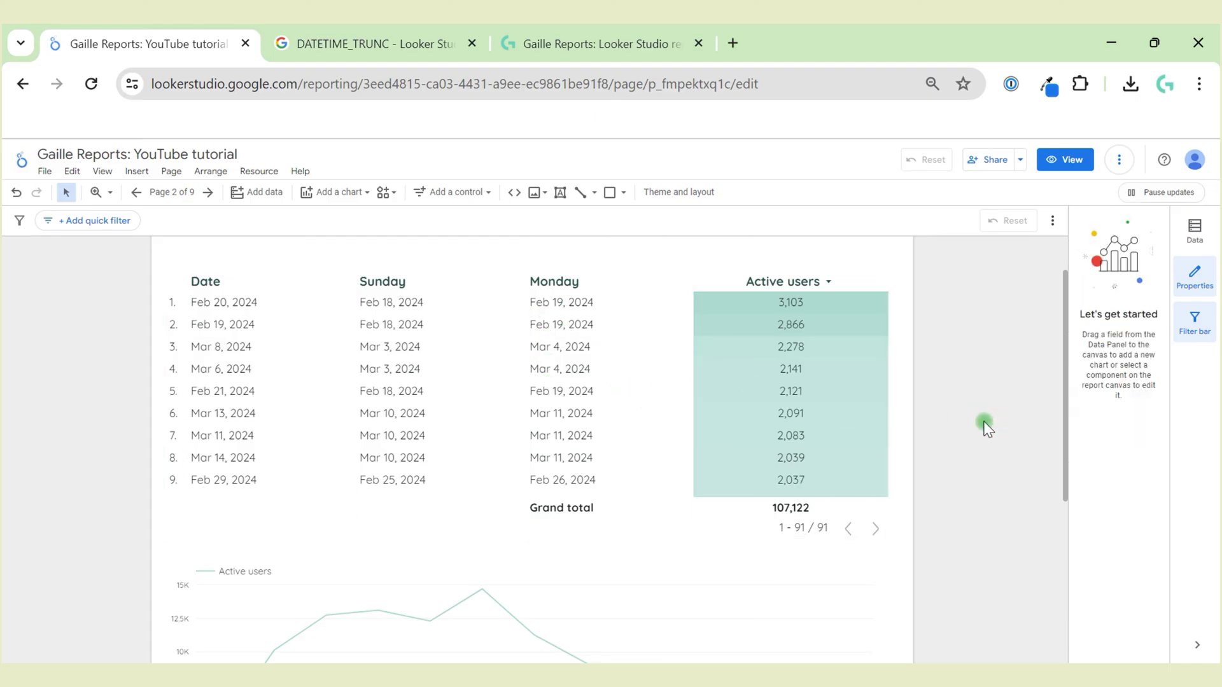
{"action": "scroll", "coordinate": [480, 455], "scroll_direction": "down", "scroll_amount": 5}
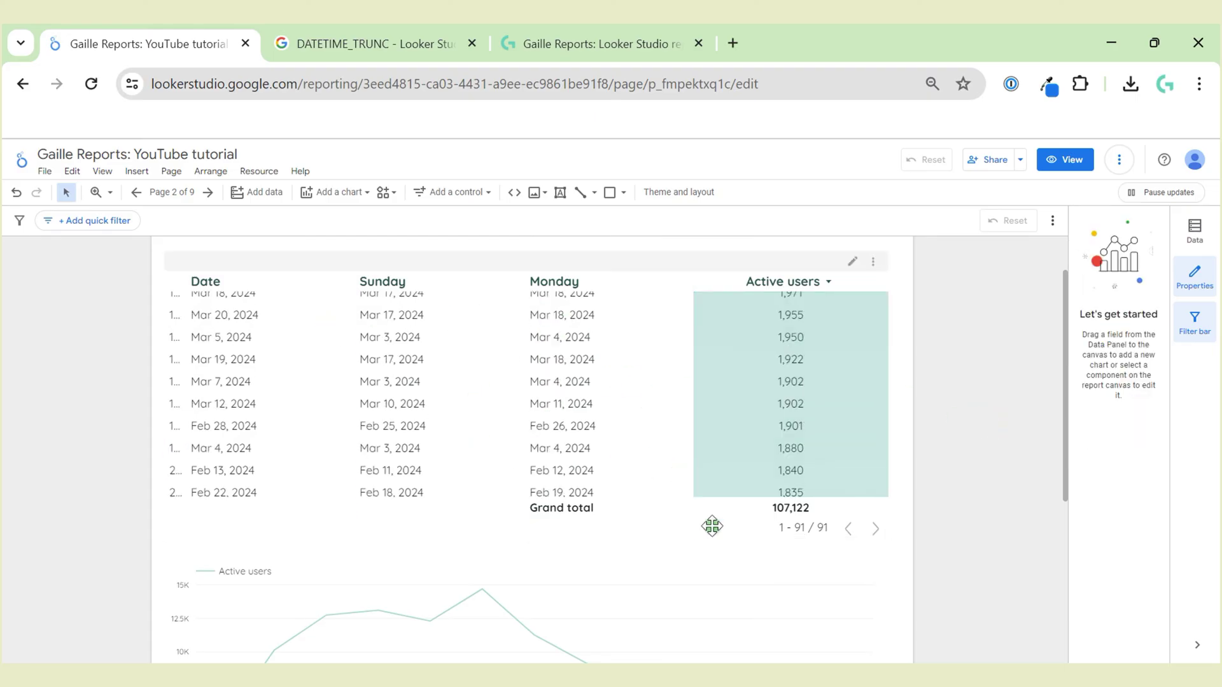
Step: Create a new calculated field named Week Start for the line chart's dimension
{"action": "left_click", "coordinate": [796, 575]}
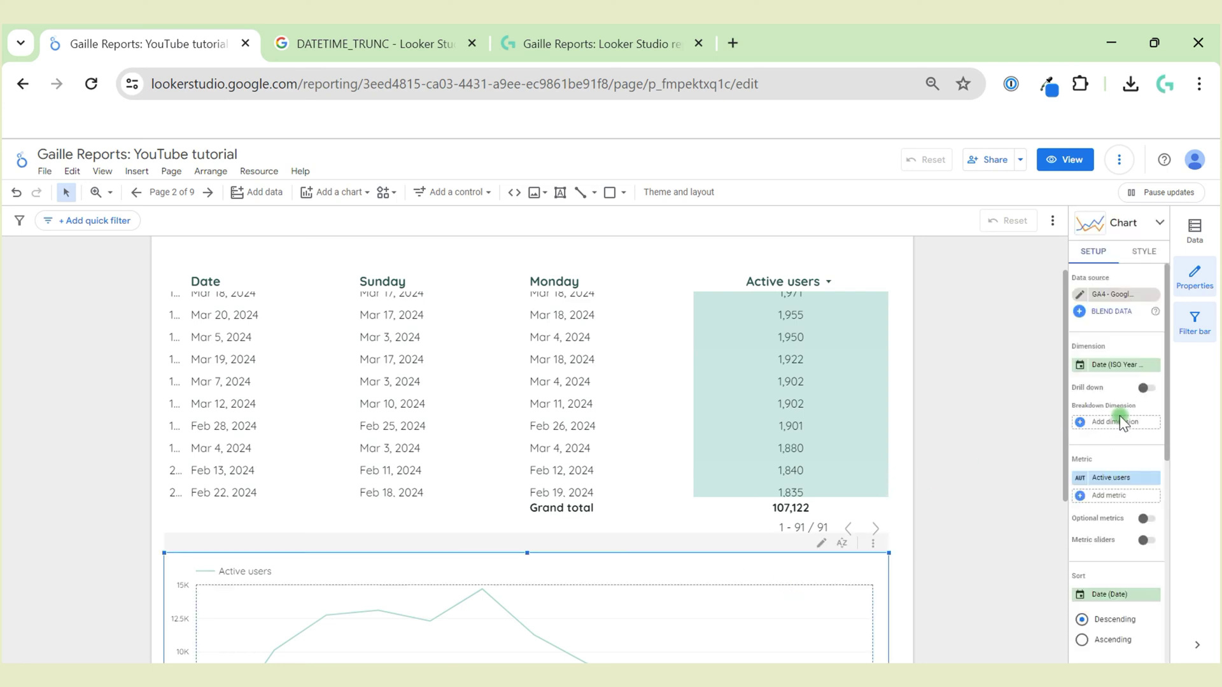
{"action": "left_click", "coordinate": [1112, 364]}
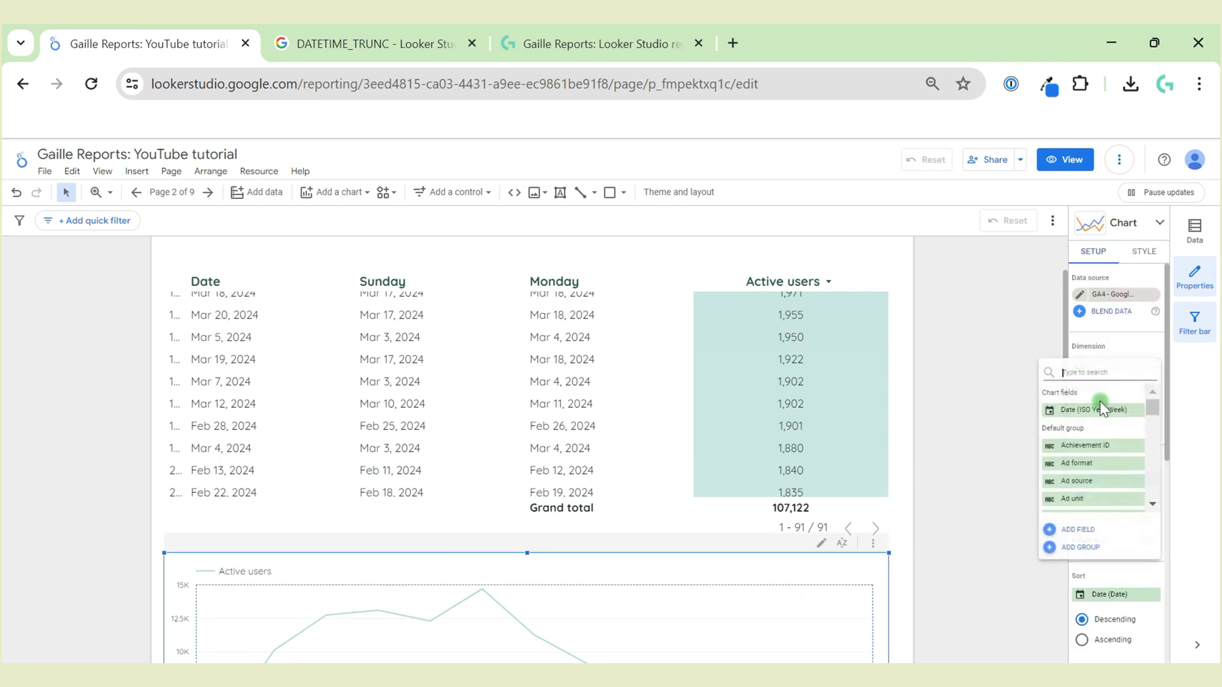
{"action": "left_click", "coordinate": [1076, 531]}
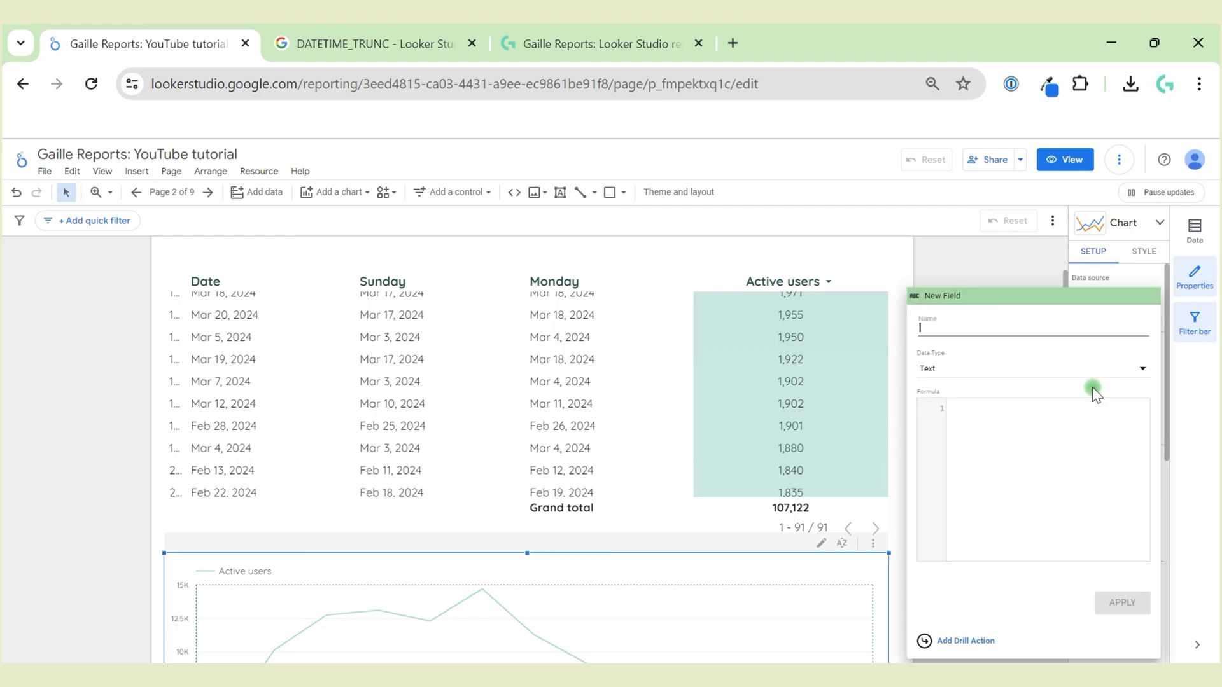
{"action": "left_click", "coordinate": [959, 324]}
{"action": "type", "text": "Da"}
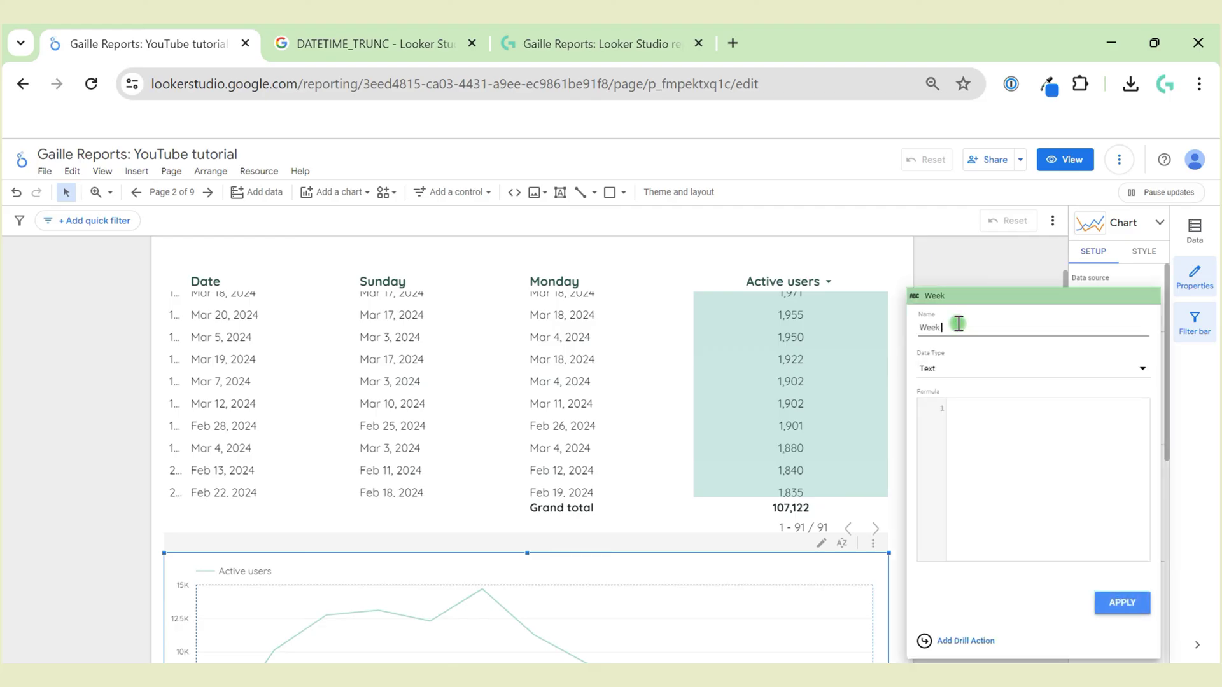
{"action": "type", "text": "ek Start"}
{"action": "left_click", "coordinate": [1010, 416]}
Step: Give Week Start the formula DATETIME_TRUNC(Date, ISOWEEK) and apply it
{"action": "type", "text": "datetime"}
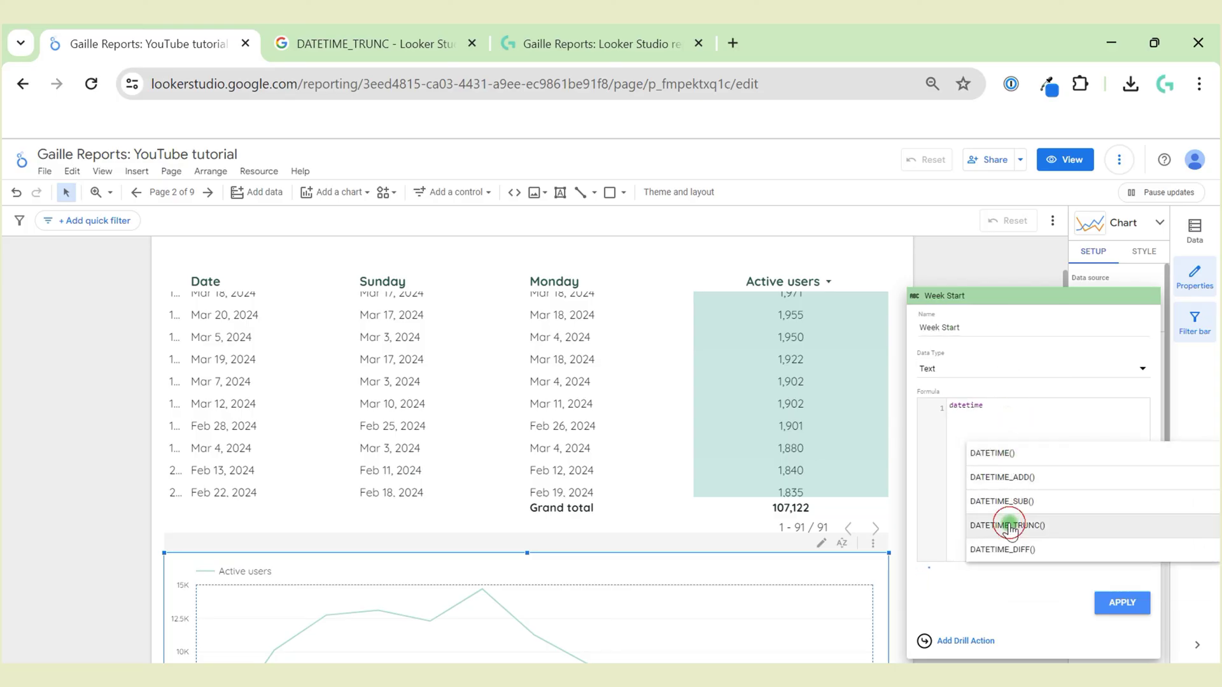
{"action": "left_click", "coordinate": [1010, 524]}
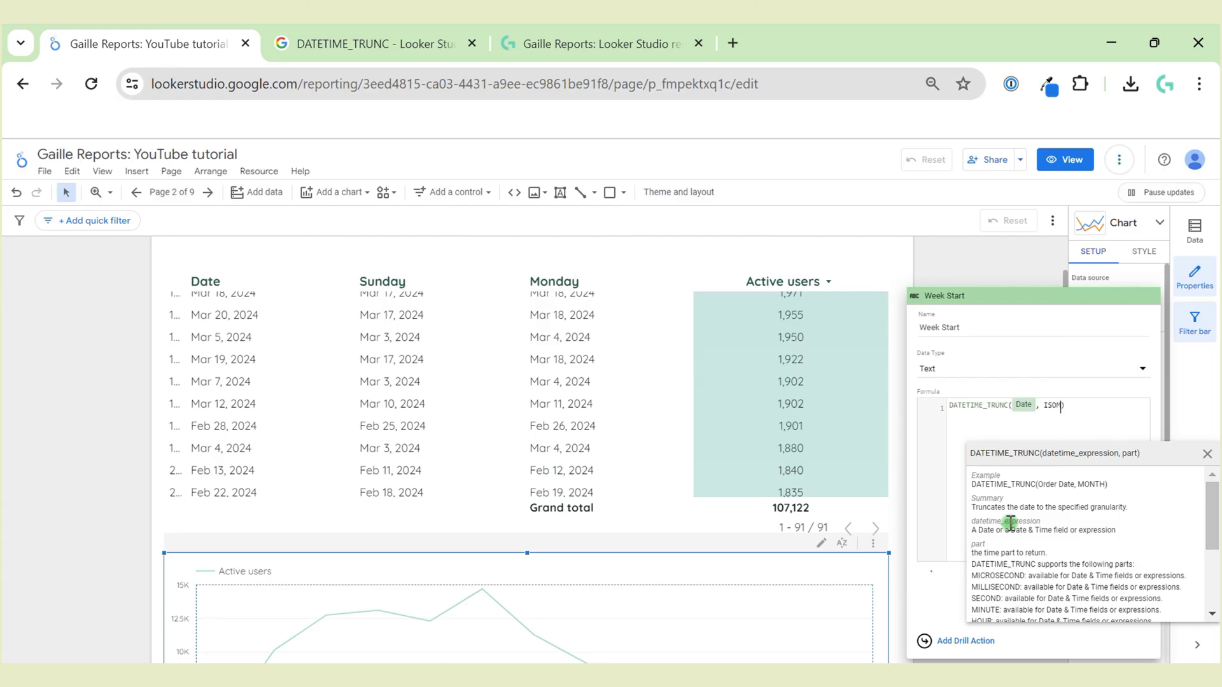
{"action": "type", "text": "EEK"}
{"action": "left_click", "coordinate": [1110, 408]}
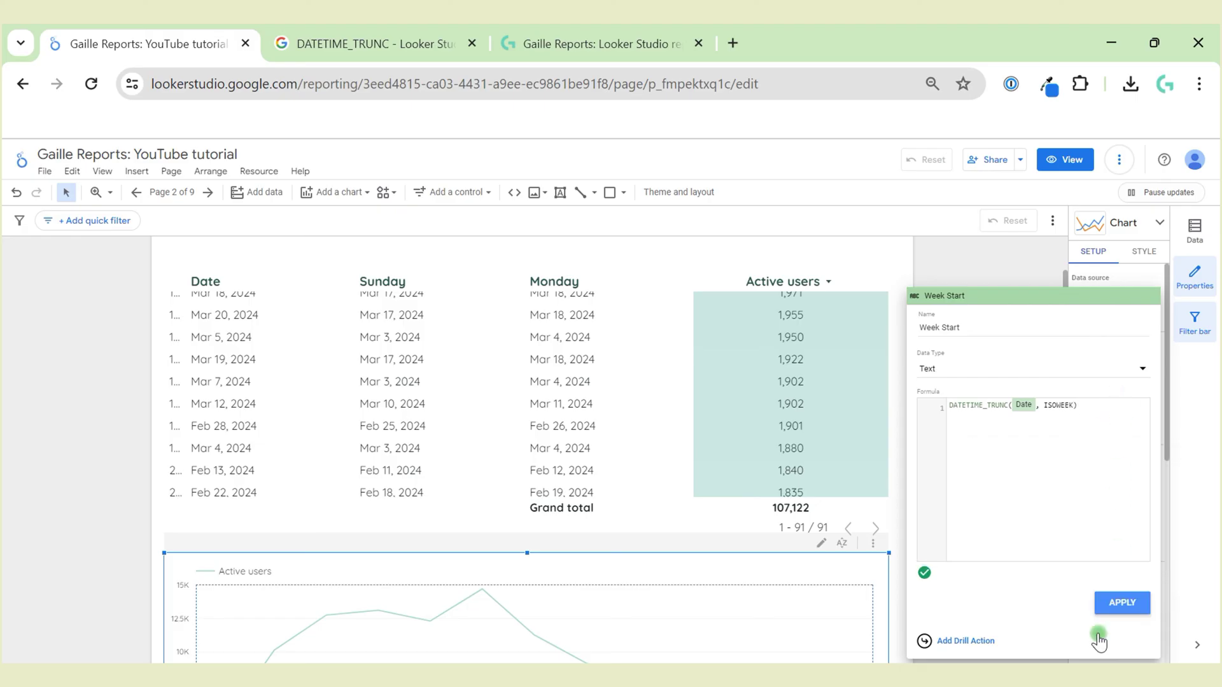
{"action": "left_click", "coordinate": [1121, 603]}
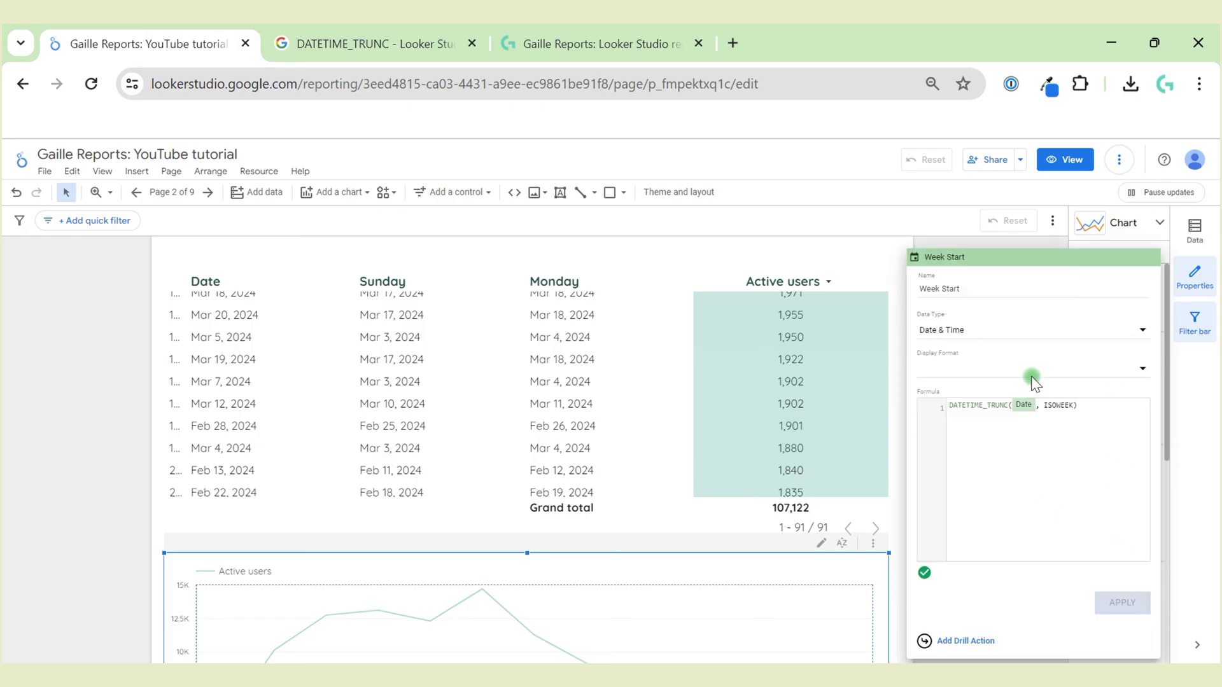
Step: Set the Week Start field's data type to Date
{"action": "left_click", "coordinate": [980, 332]}
{"action": "mouse_move", "coordinate": [974, 382]}
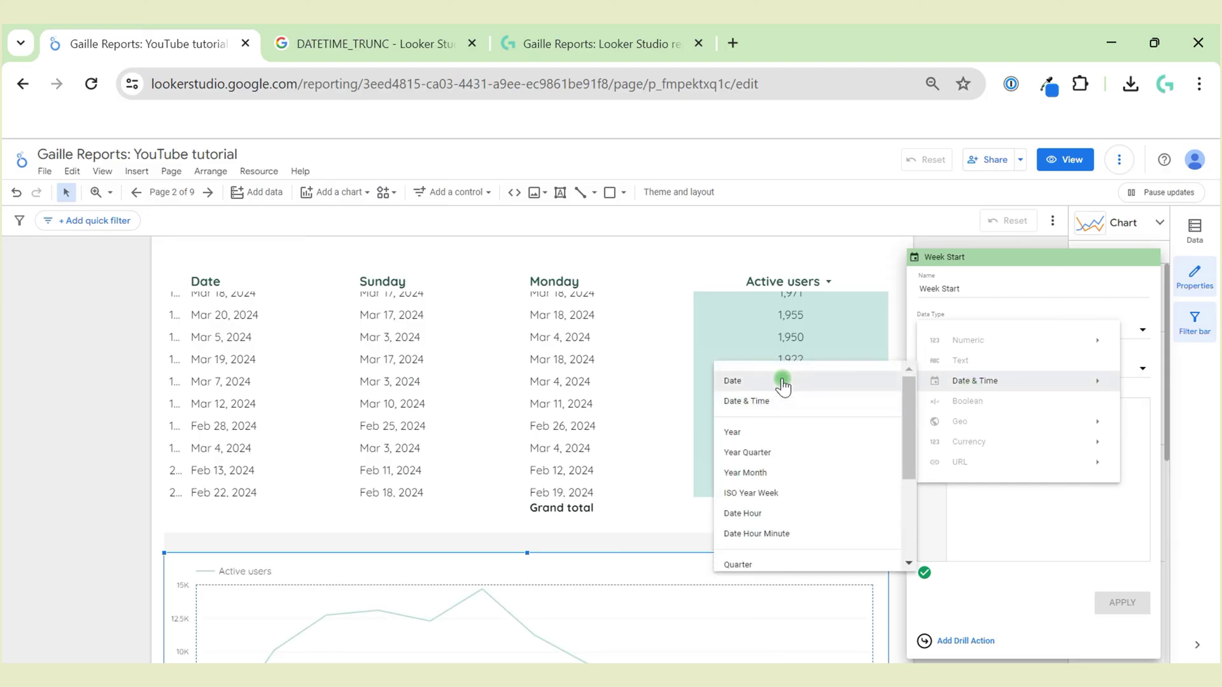
{"action": "left_click", "coordinate": [782, 382]}
{"action": "left_click", "coordinate": [1107, 601]}
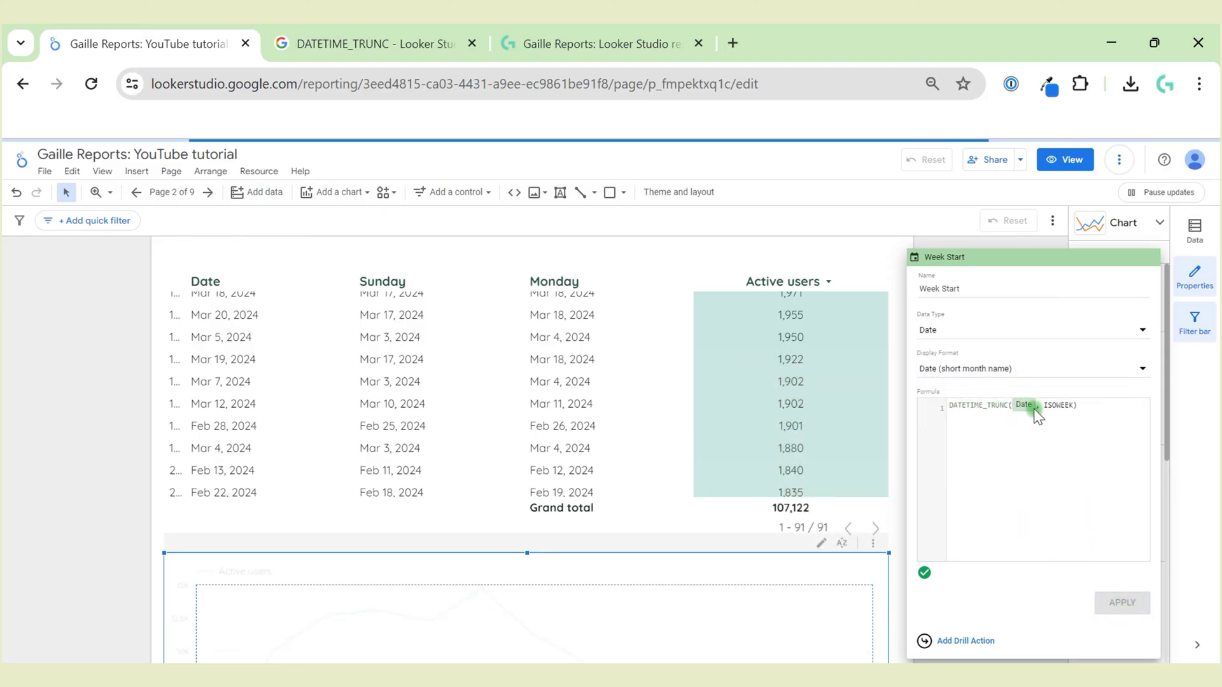
Step: Check the line chart plotting weekly Active users from Jan 1 to Mar 25, 2024
{"action": "left_click", "coordinate": [56, 537]}
{"action": "scroll", "coordinate": [197, 518], "scroll_direction": "down", "scroll_amount": 4}
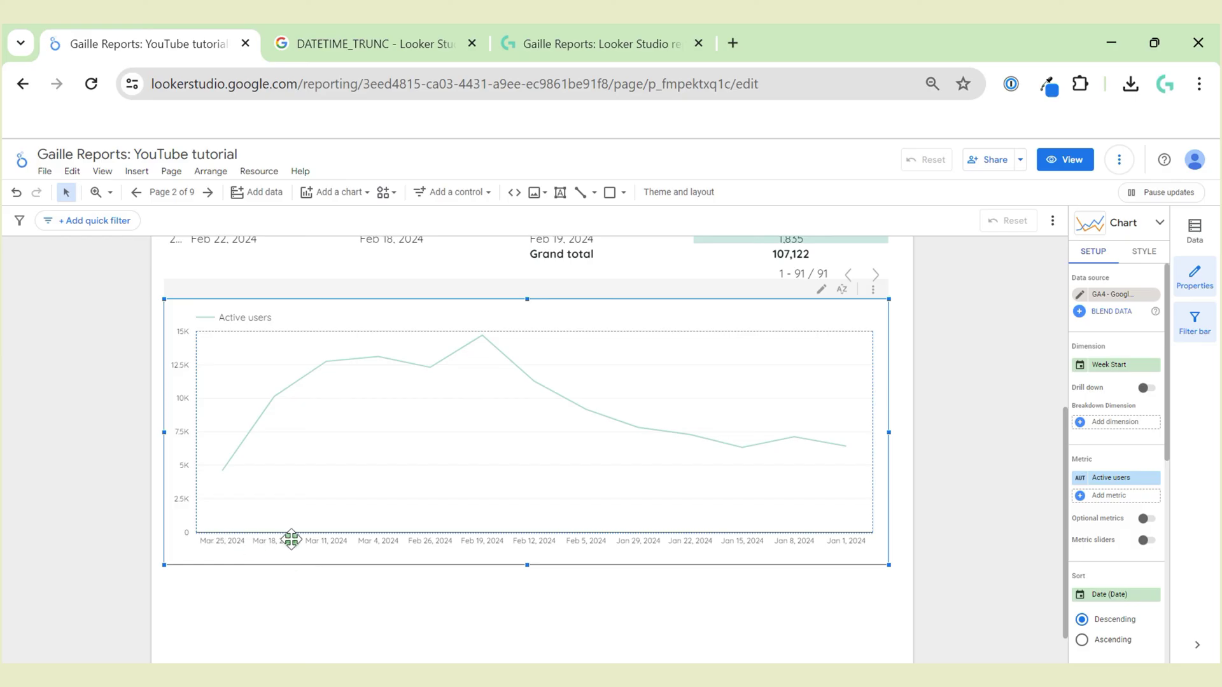
{"action": "left_click", "coordinate": [895, 519]}
{"action": "scroll", "coordinate": [911, 496], "scroll_direction": "up", "scroll_amount": 3}
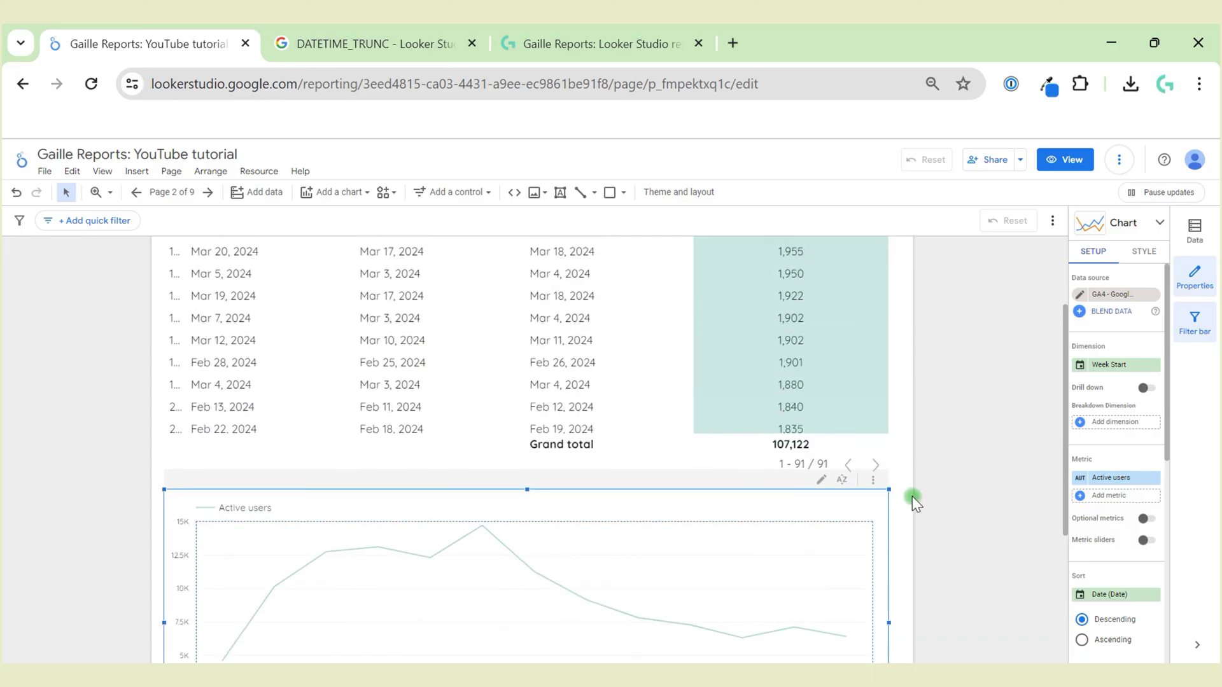
Step: Widen the table's row-number column by dragging its divider right
{"action": "left_click", "coordinate": [247, 367]}
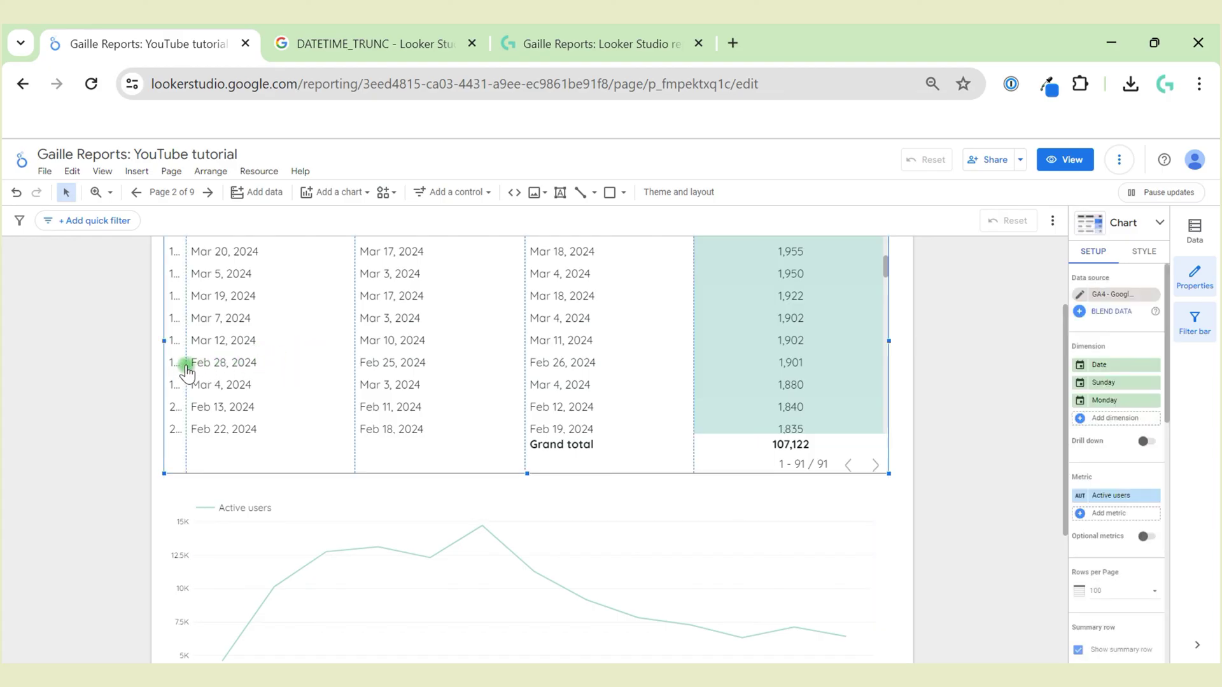
{"action": "left_click_drag", "start_coordinate": [186, 362], "coordinate": [201, 362]}
{"action": "left_click_drag", "start_coordinate": [186, 362], "coordinate": [197, 364]}
{"action": "left_click", "coordinate": [233, 376]}
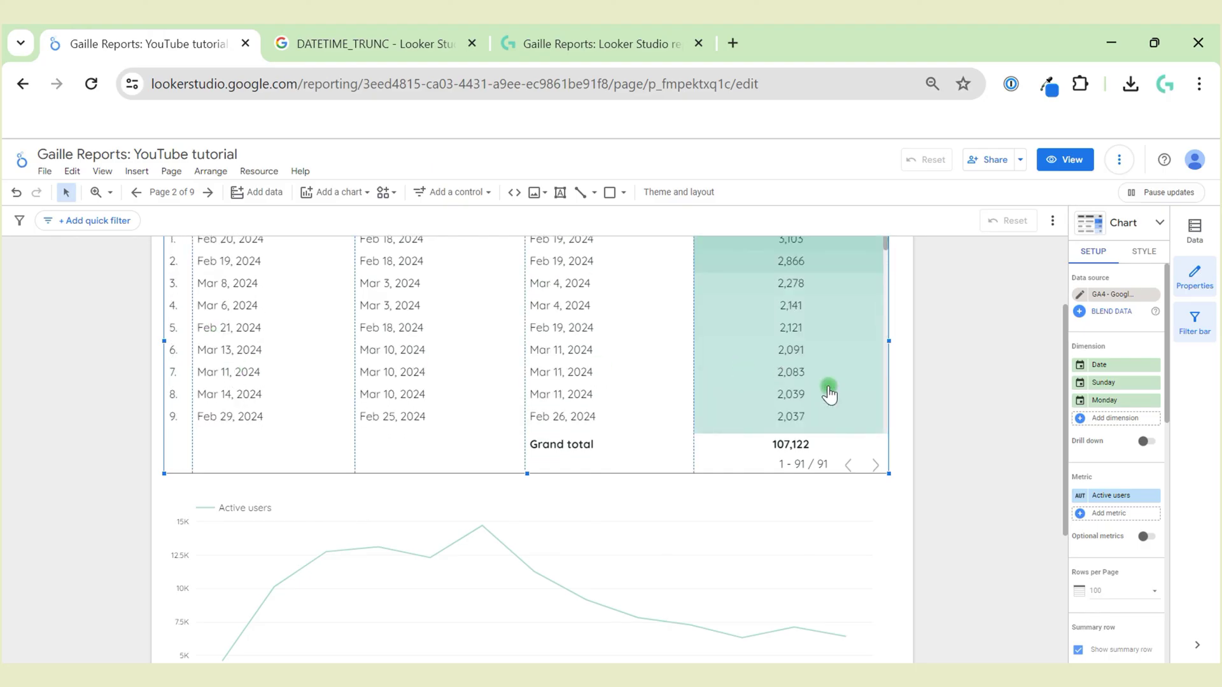
Step: Browse the Gaille Reports Looker Studio template store, then go back to the report tab
{"action": "left_click", "coordinate": [968, 410]}
{"action": "left_click", "coordinate": [551, 38]}
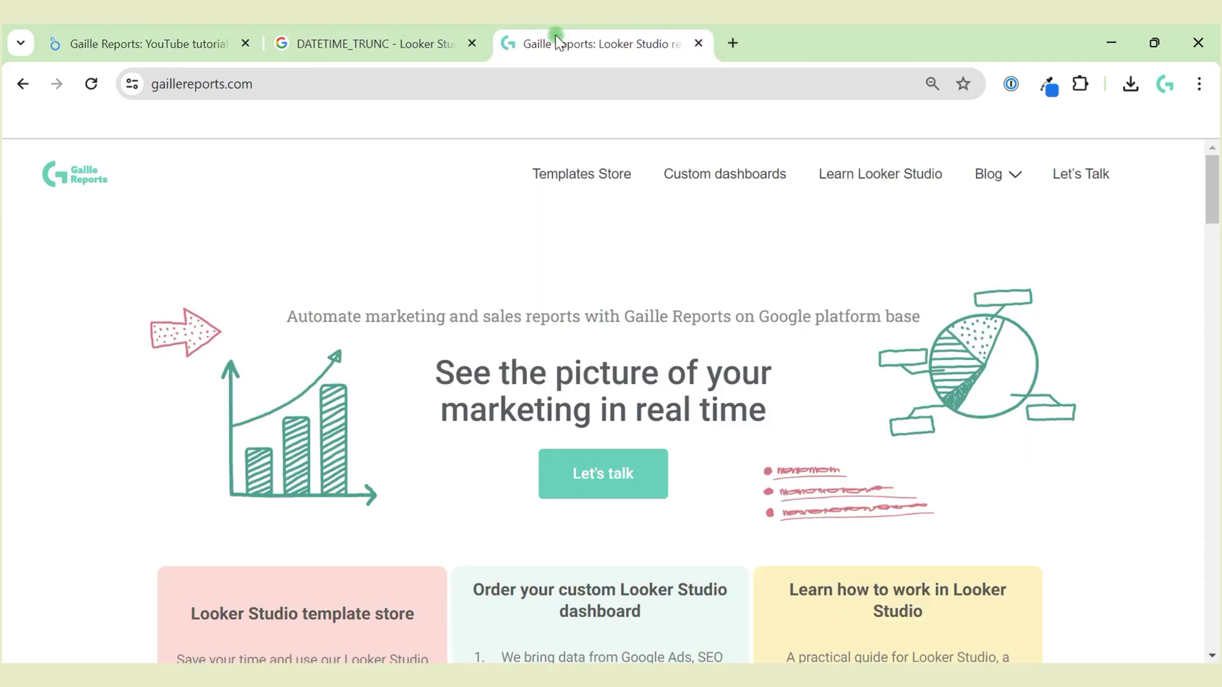
{"action": "left_click", "coordinate": [594, 175]}
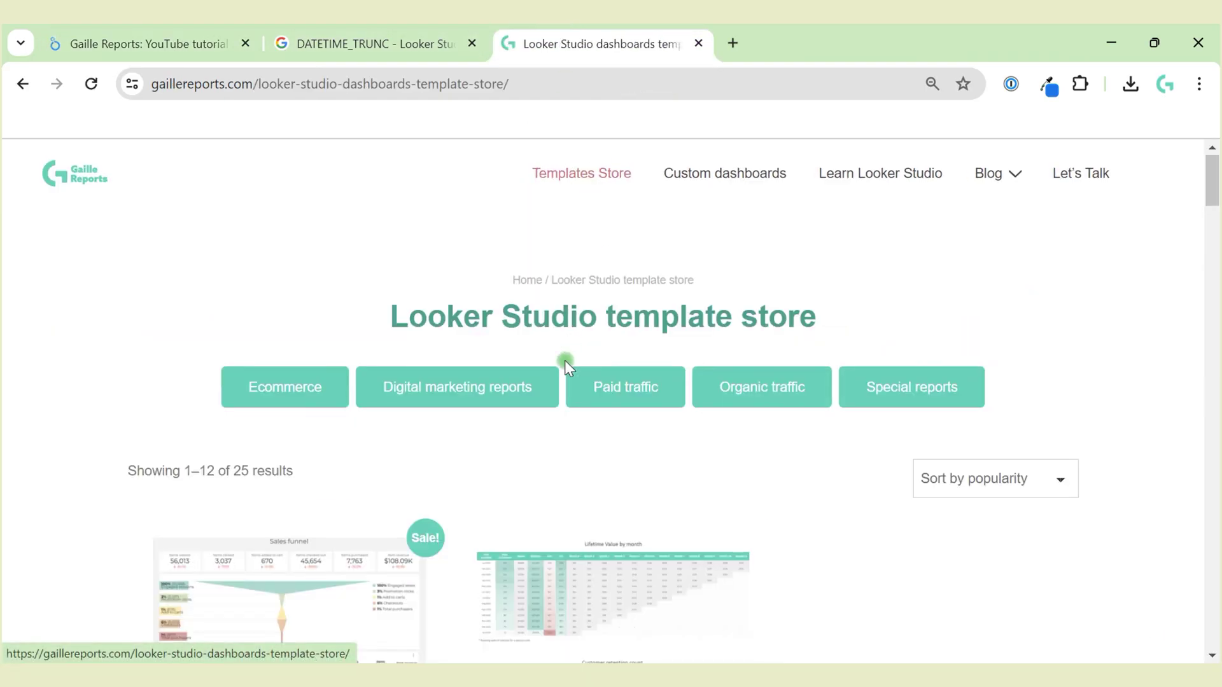
{"action": "scroll", "coordinate": [565, 361], "scroll_direction": "down", "scroll_amount": 2}
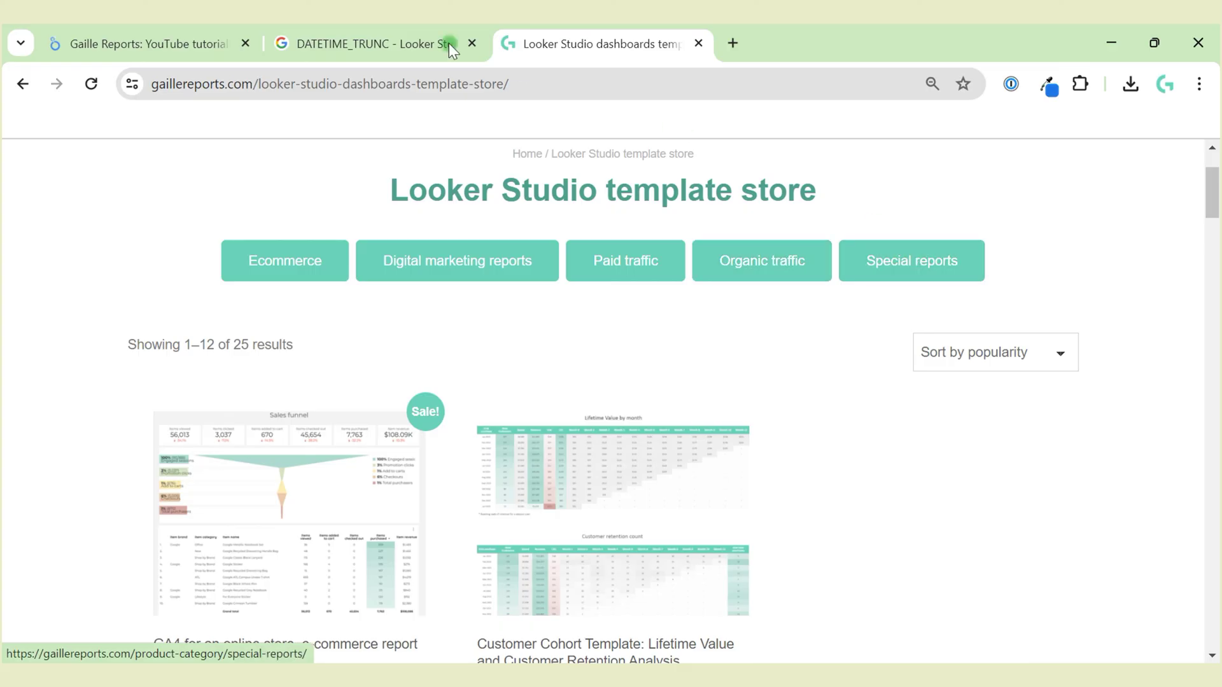
{"action": "left_click", "coordinate": [144, 29]}
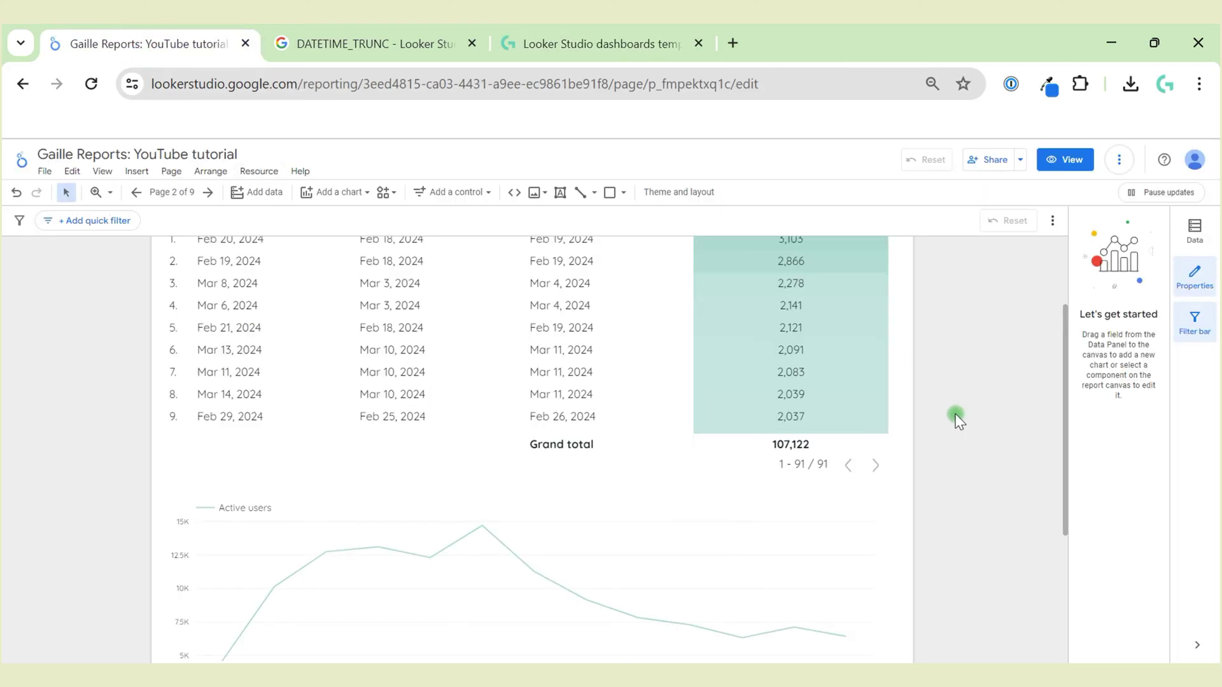
{"action": "scroll", "coordinate": [958, 419], "scroll_direction": "down", "scroll_amount": 4}
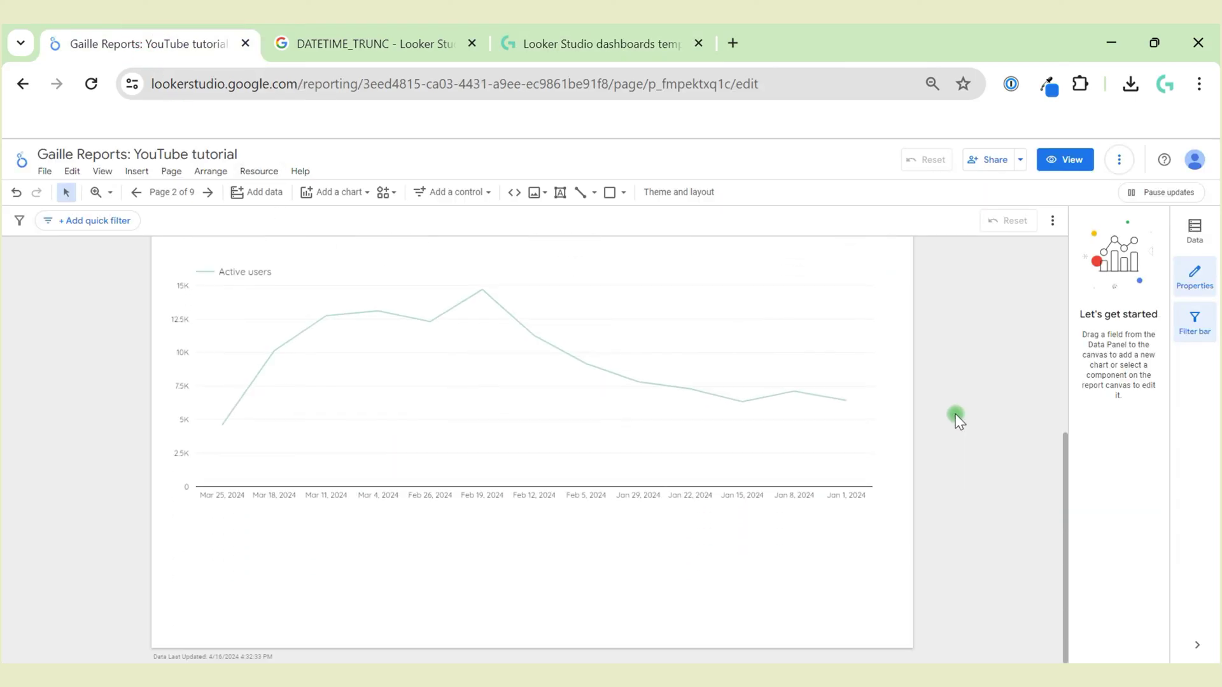
{"action": "scroll", "coordinate": [957, 419], "scroll_direction": "up", "scroll_amount": 6}
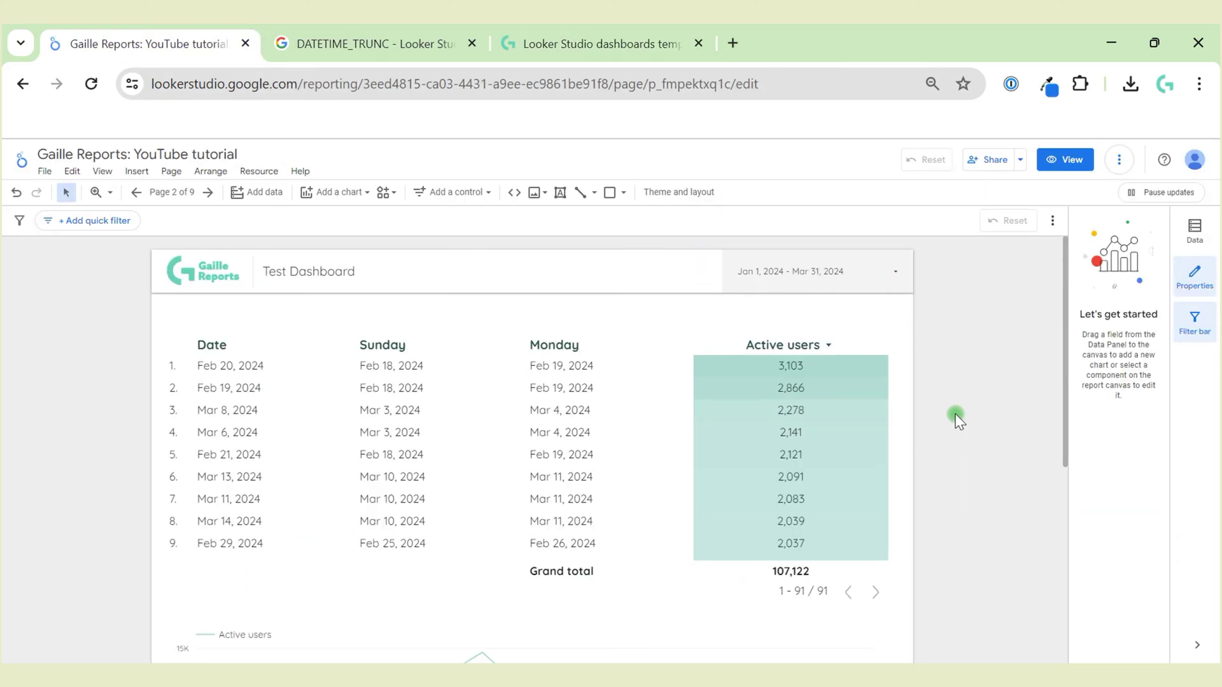